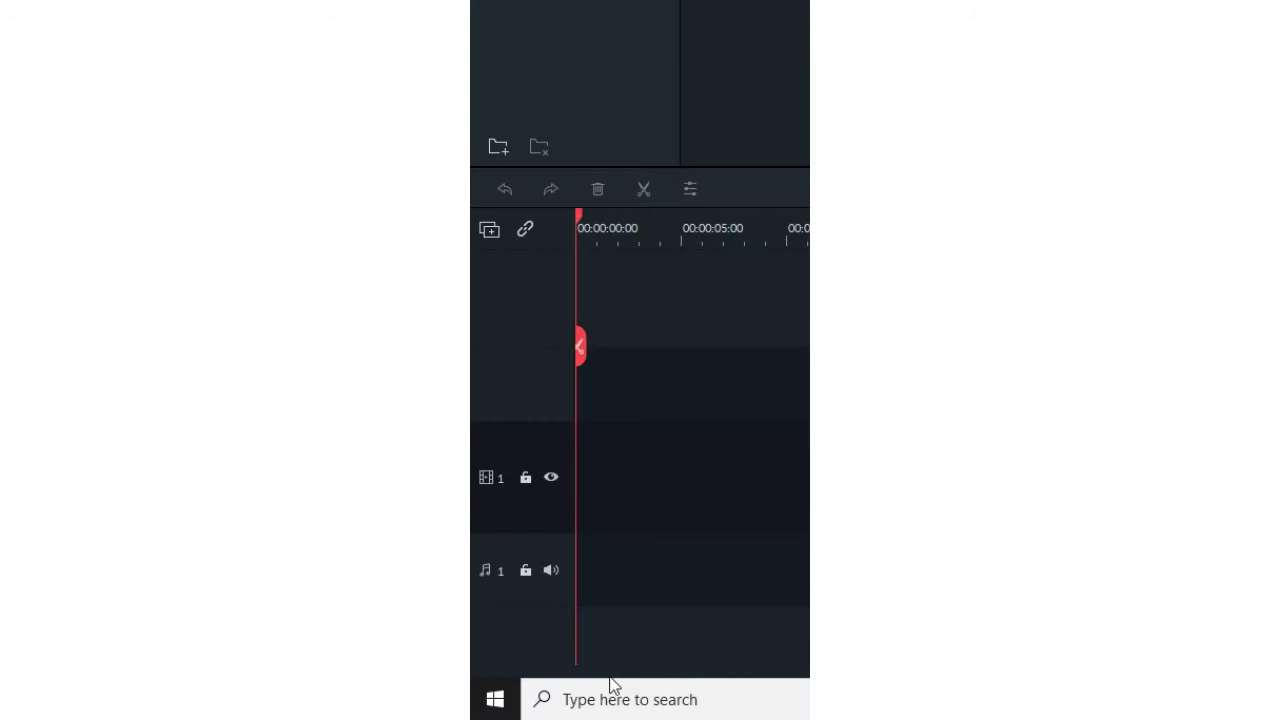
# Open the Windows Start menu to show the installed apps list.
pyautogui.click(494, 700)
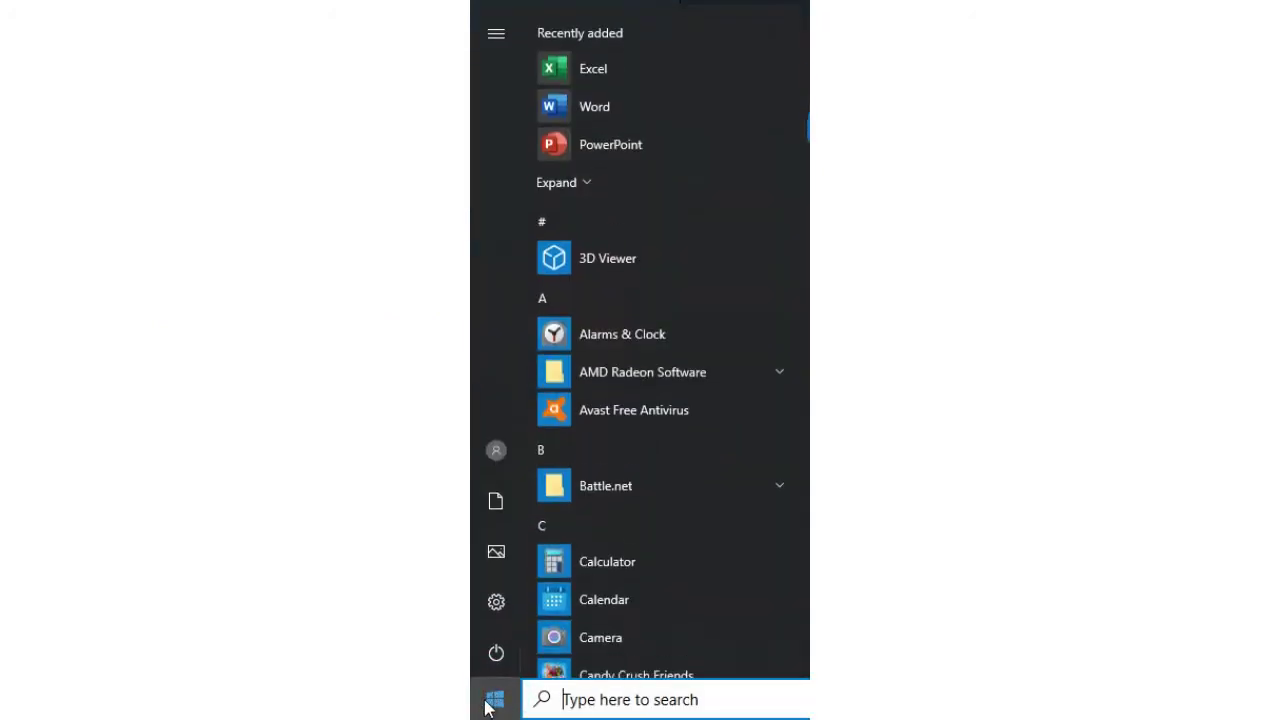
# Launch Excel, browse the New templates, and create a blank workbook.
pyautogui.click(673, 76)
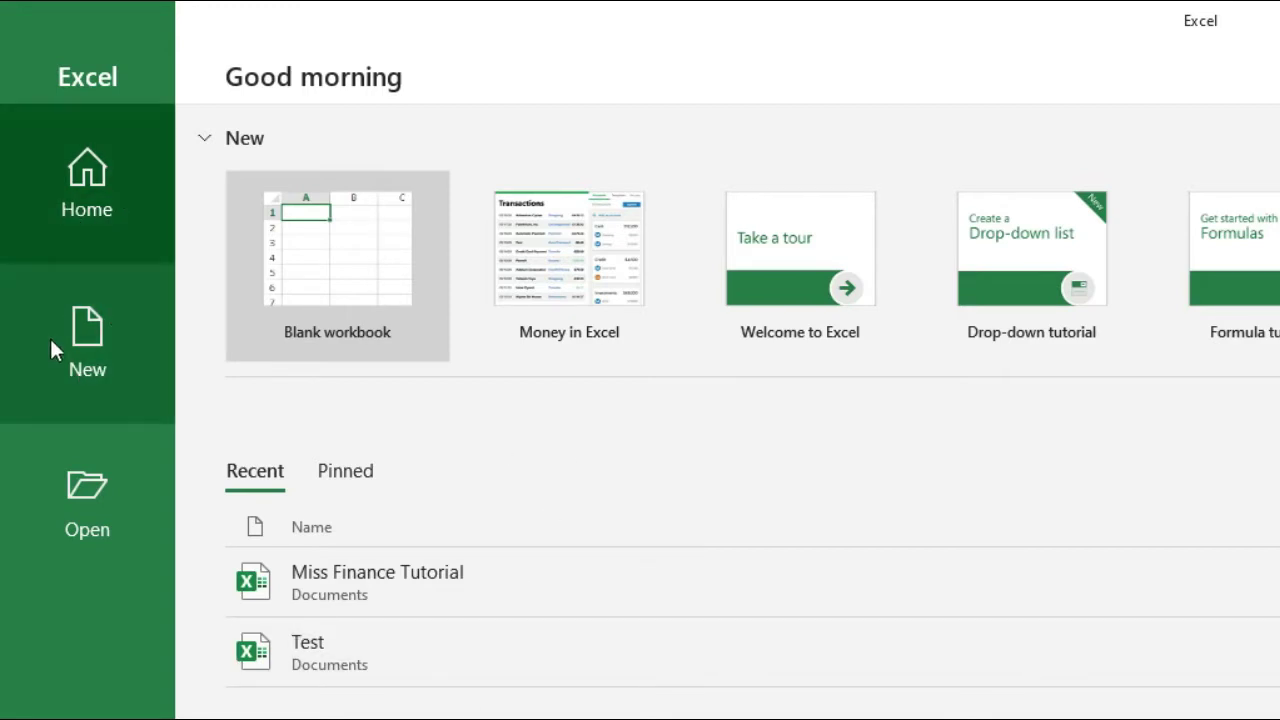
pyautogui.click(97, 360)
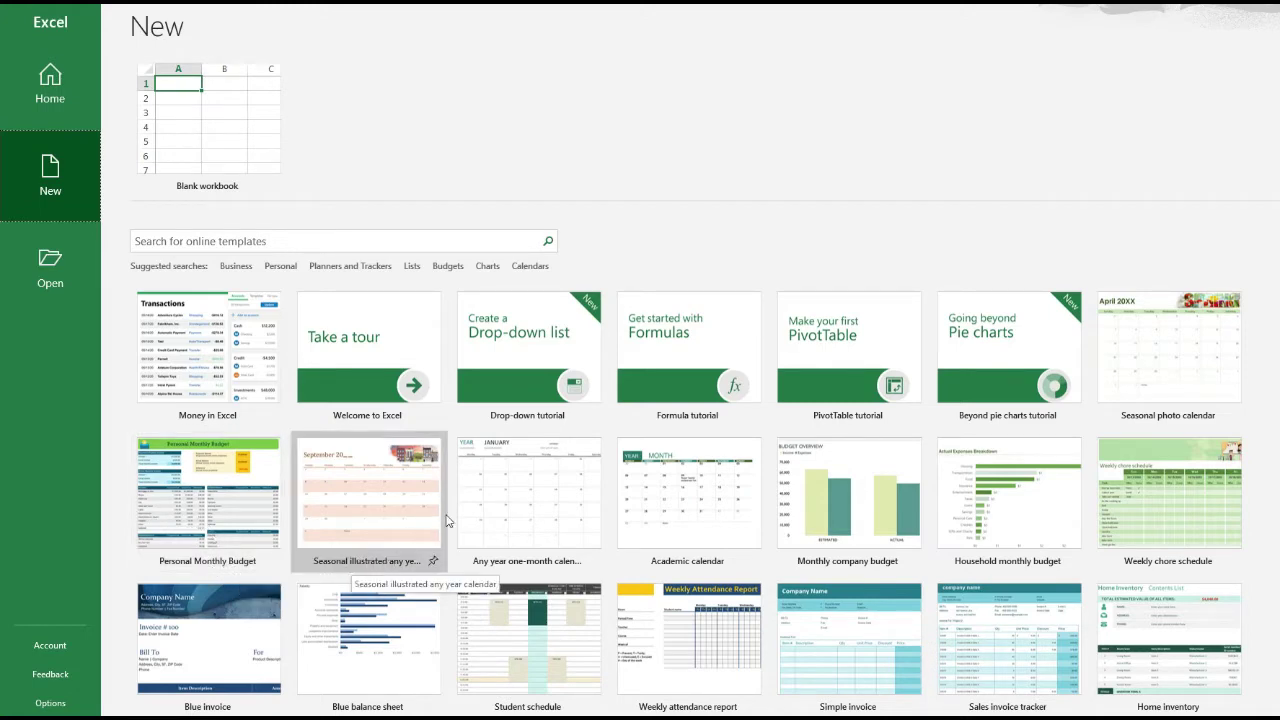
pyautogui.scroll(-3, 1133, 527)
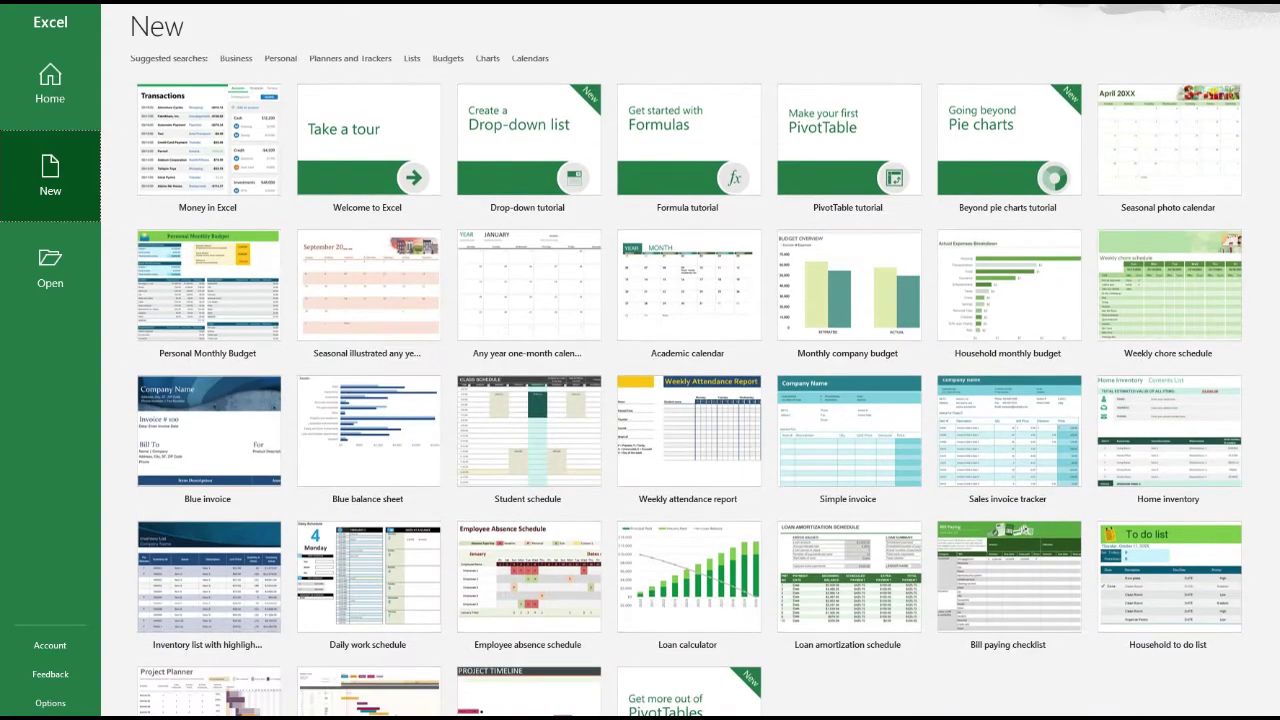
pyautogui.scroll(-2, 705, 386)
pyautogui.scroll(4, 705, 386)
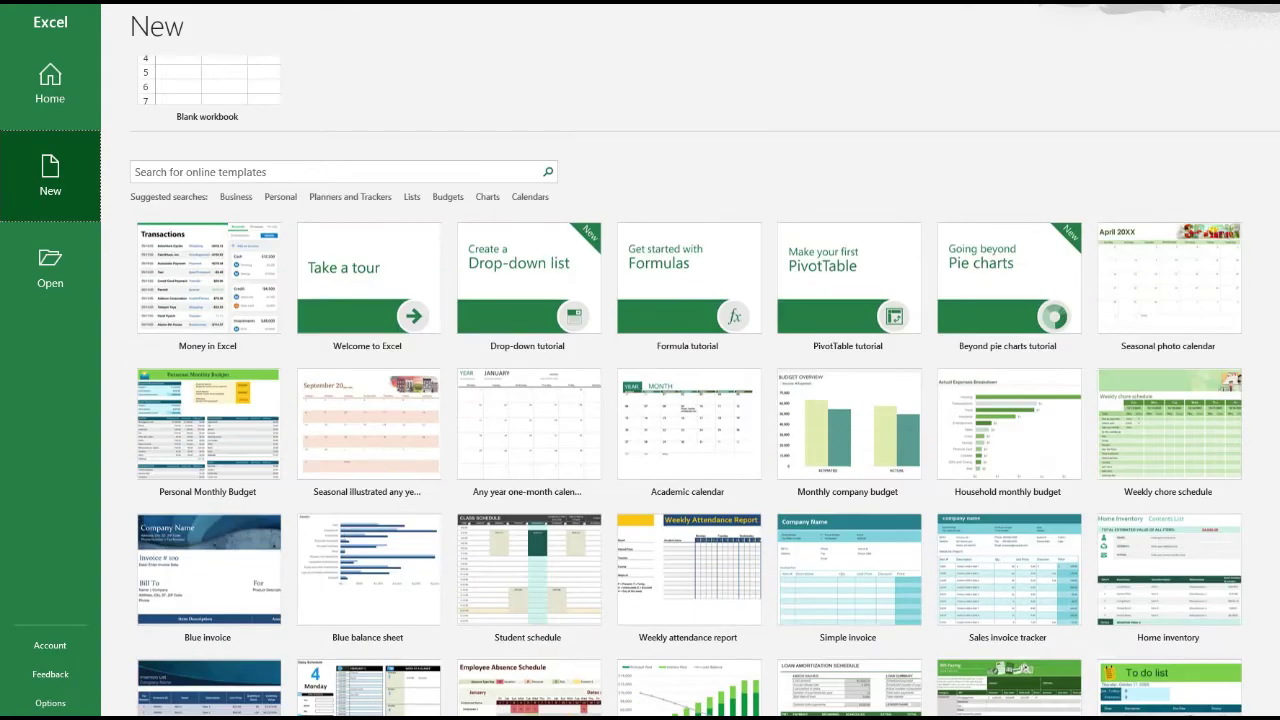
pyautogui.scroll(1, 690, 400)
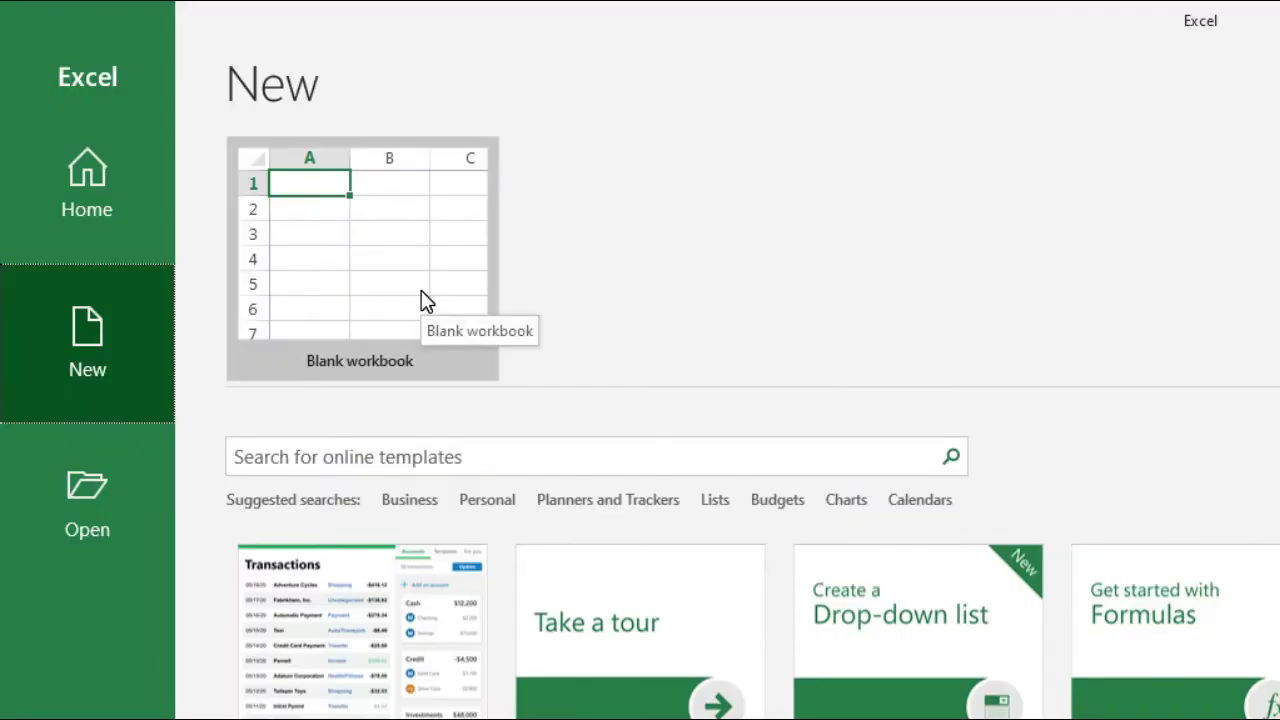
pyautogui.click(421, 290)
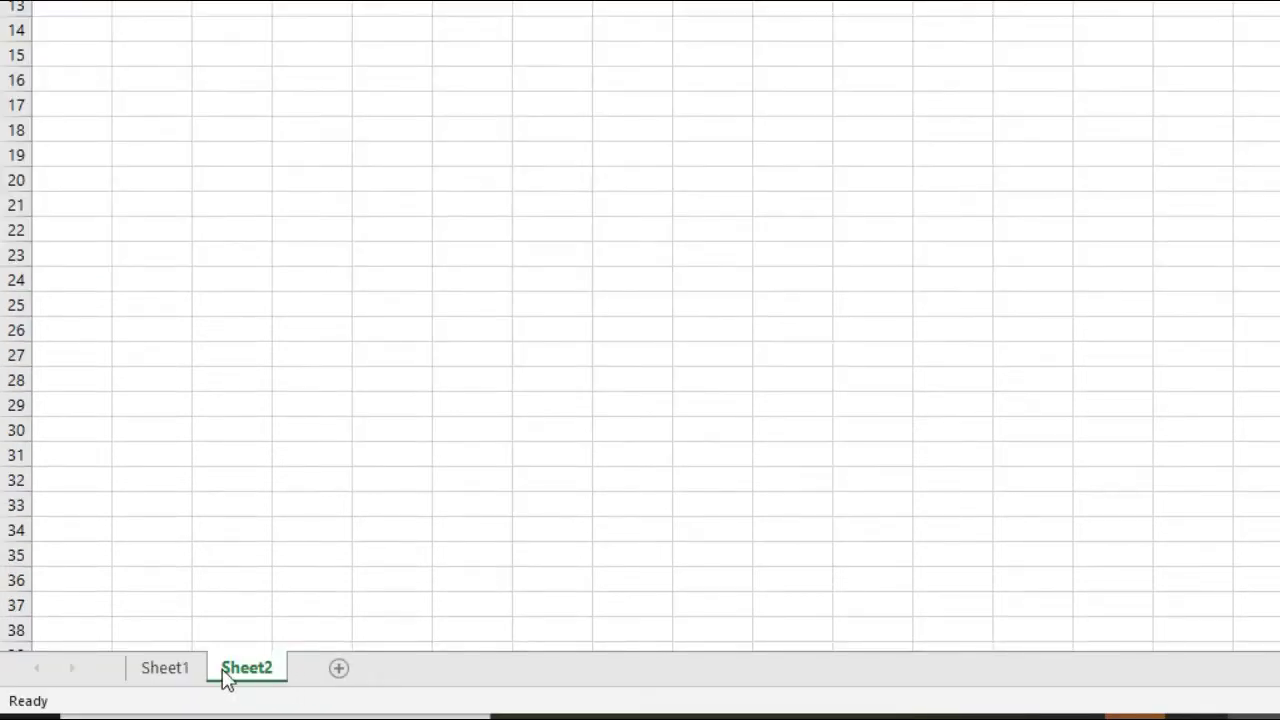
# Flip between Sheet1 and Sheet2, then select cell A1 on Sheet1.
pyautogui.click(164, 668)
pyautogui.click(246, 668)
pyautogui.click(166, 668)
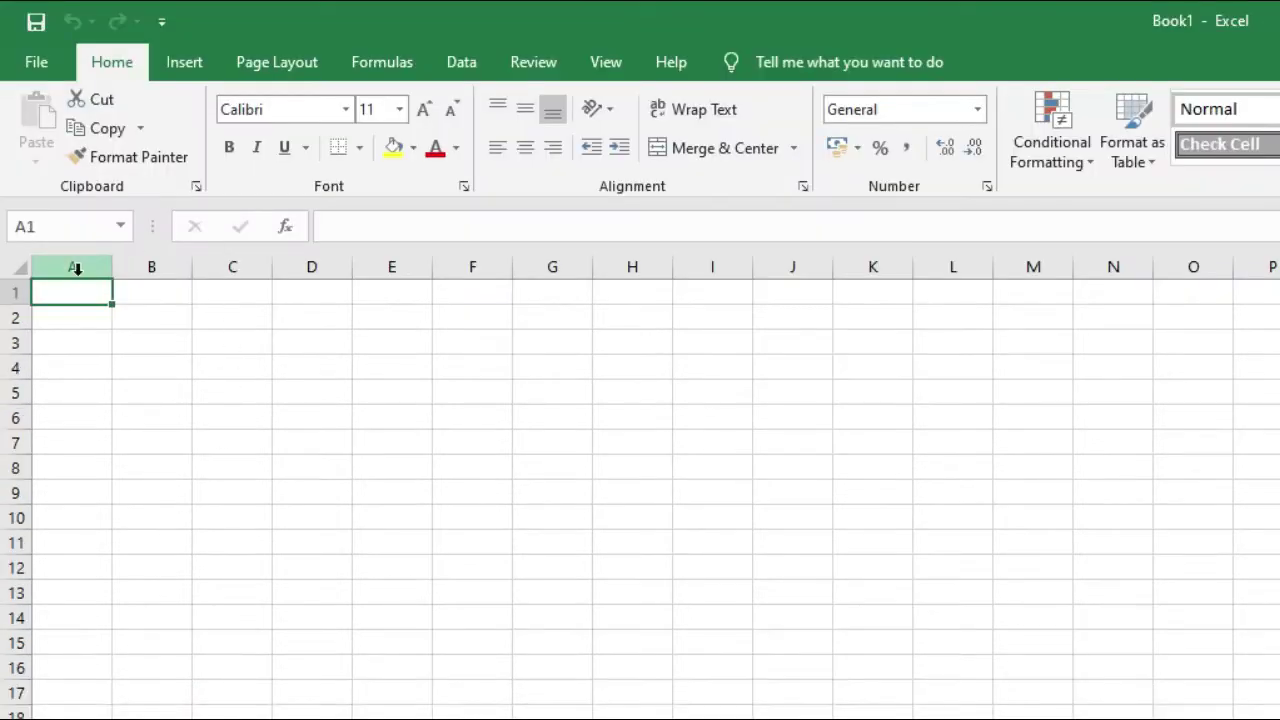
pyautogui.click(72, 290)
# Save the workbook to Documents as 'Miss Finance Tutorial 2'.
pyautogui.click(36, 62)
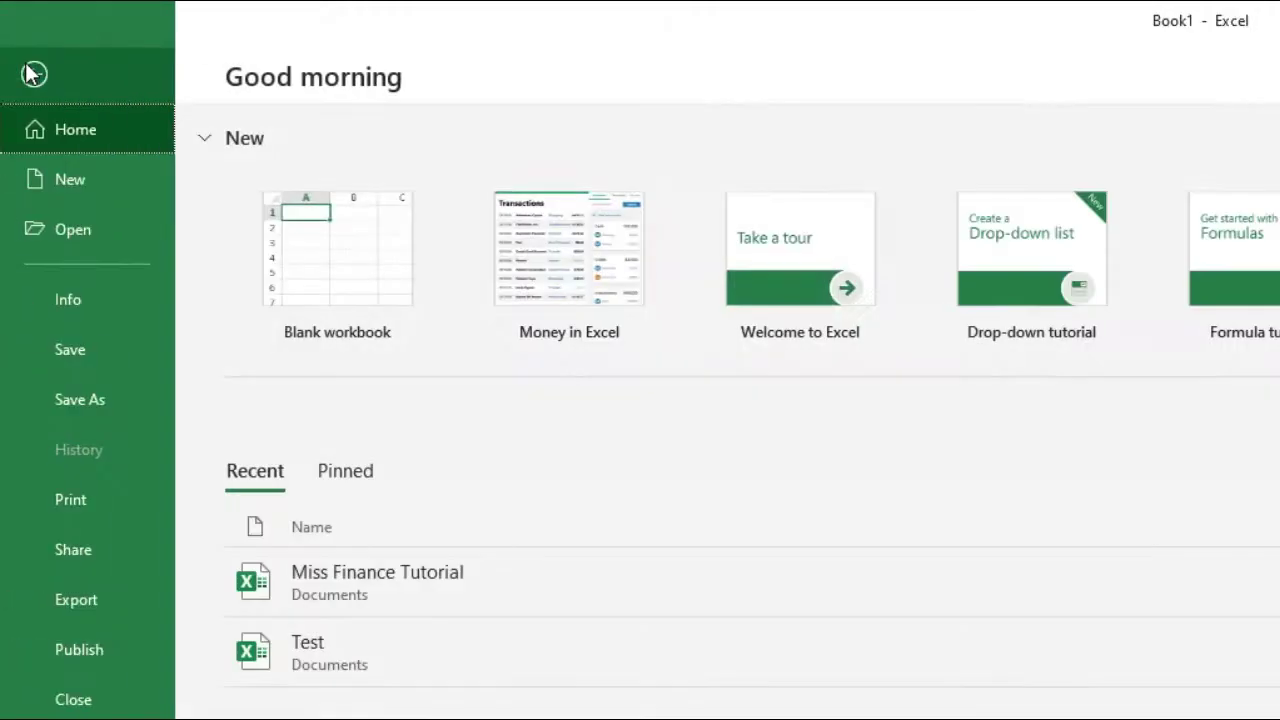
pyautogui.click(135, 405)
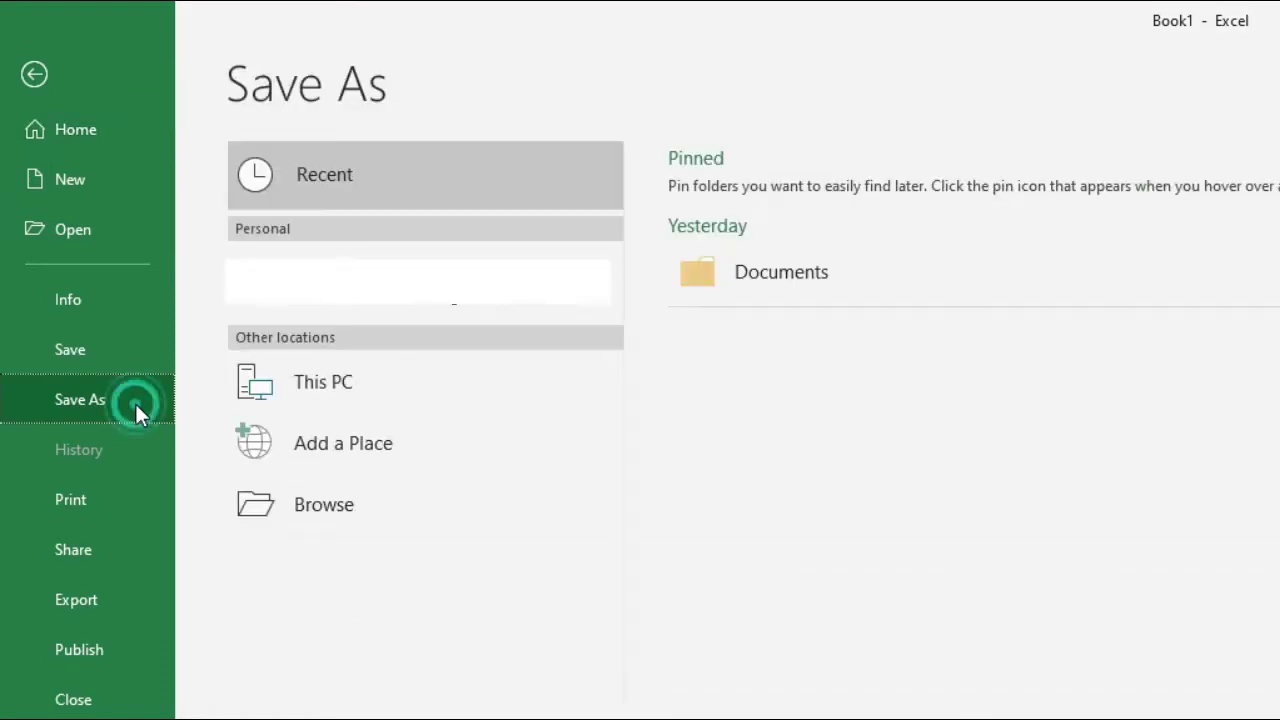
pyautogui.click(748, 297)
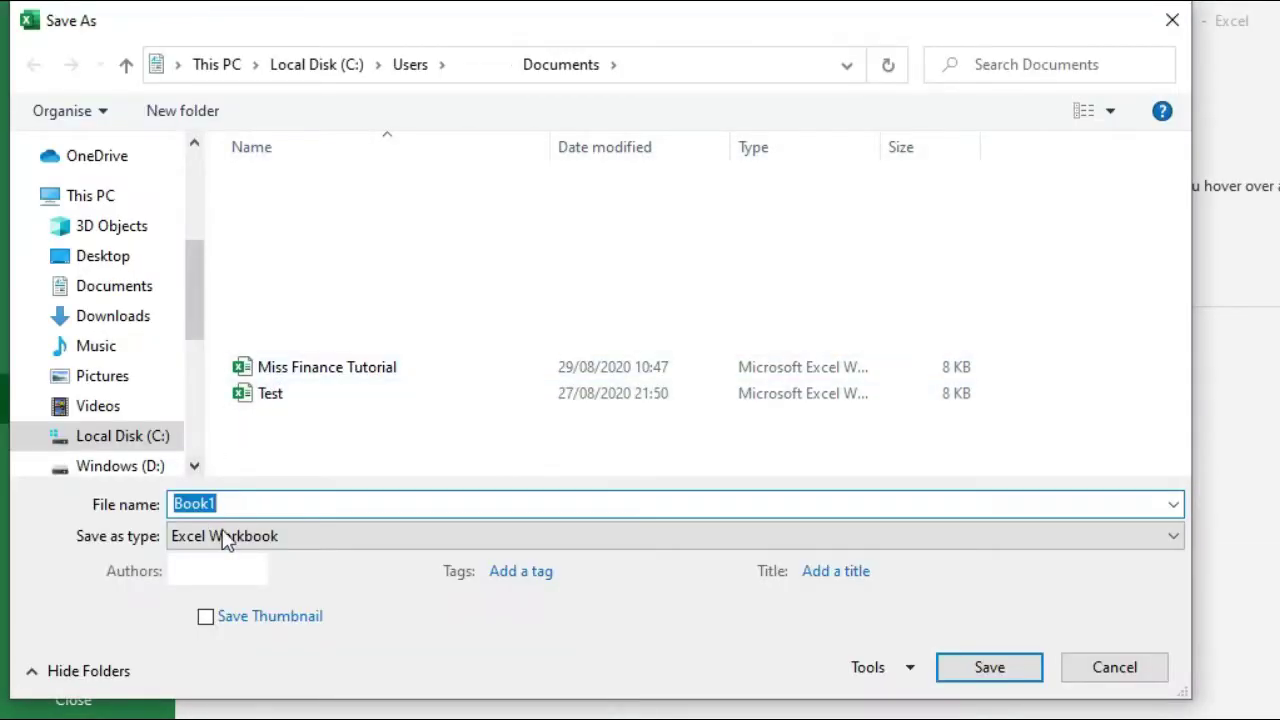
pyautogui.write('Miss Fi')
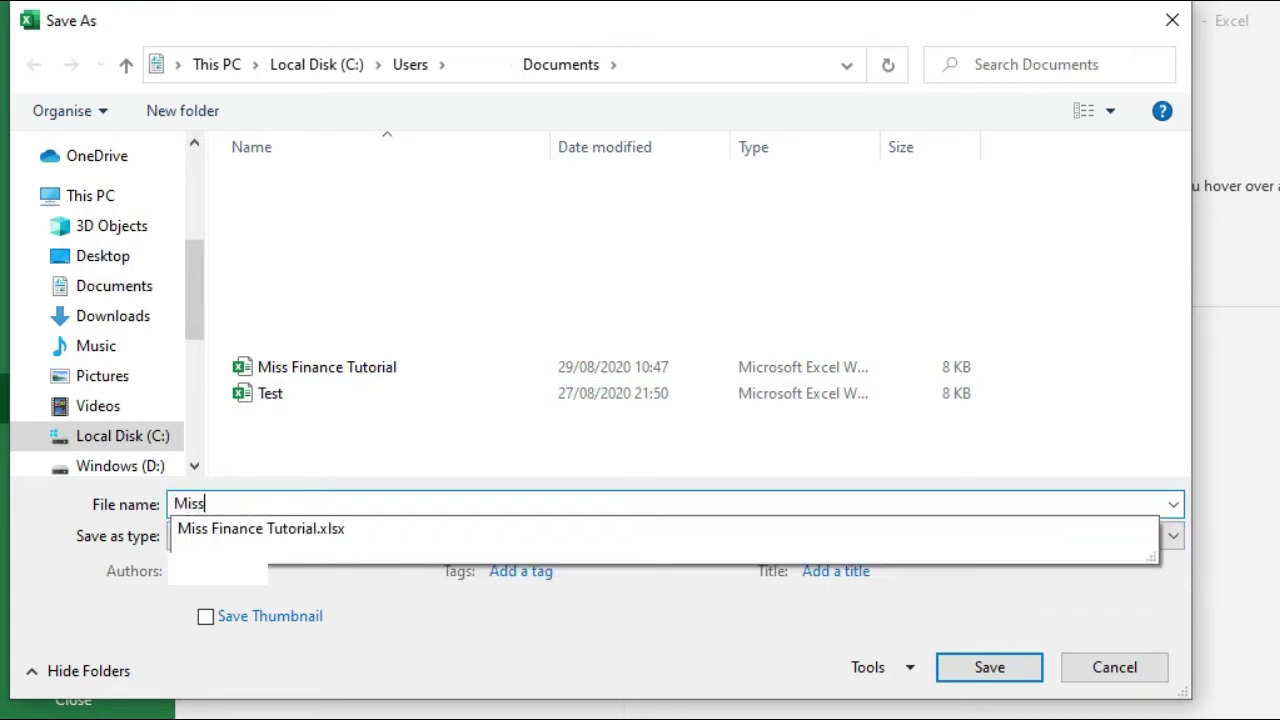
pyautogui.write('nance Tutorials')
pyautogui.press('BackSpace')
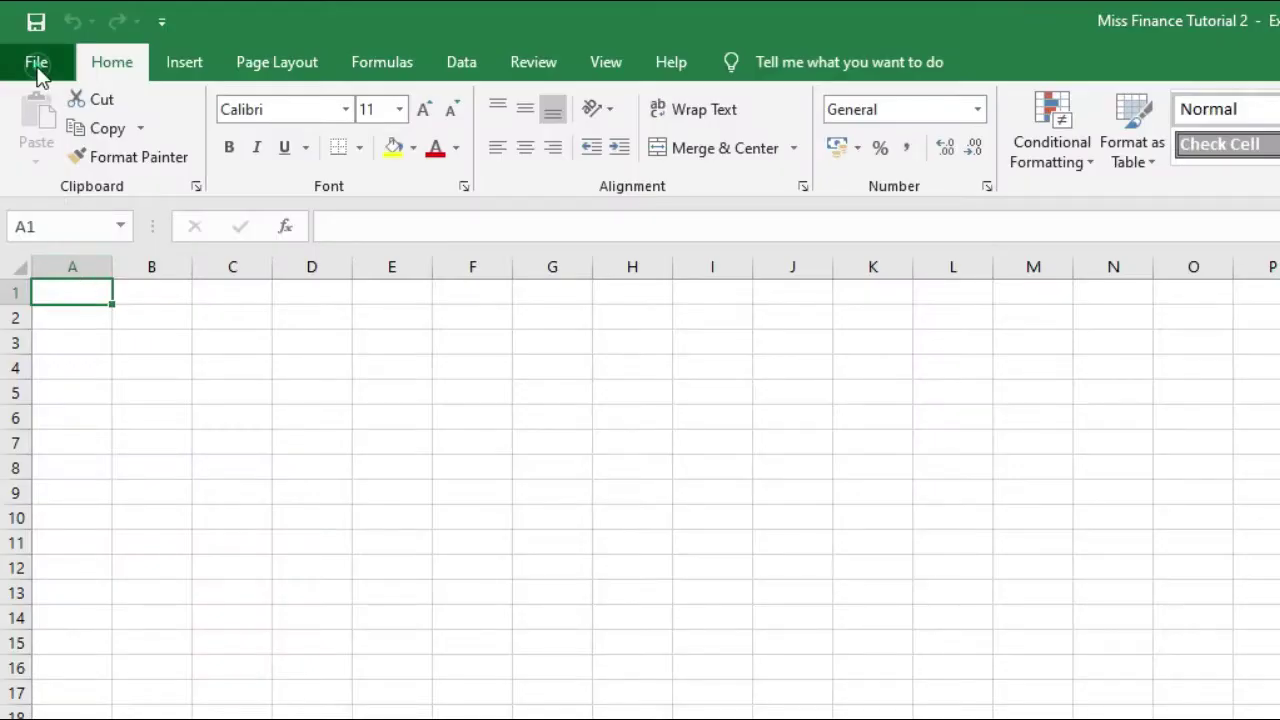
# Save the workbook, then open the full Save As browse window for it.
pyautogui.click(40, 60)
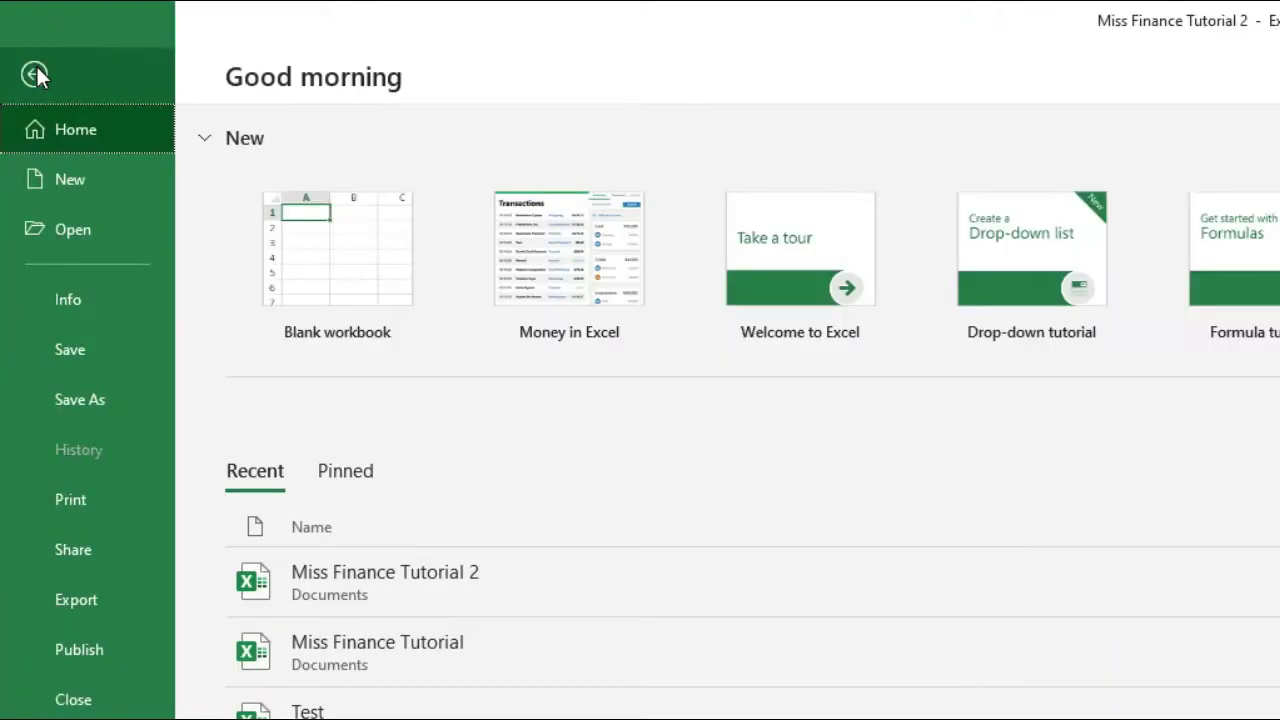
pyautogui.click(87, 345)
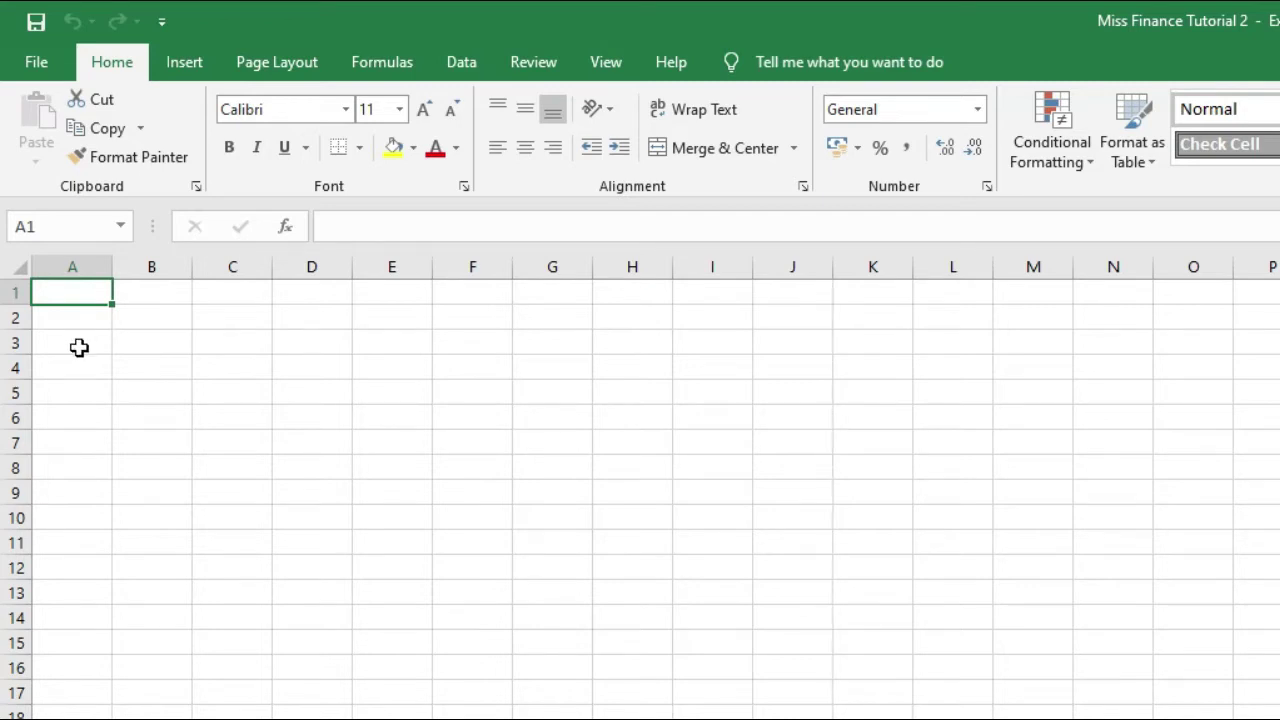
pyautogui.click(37, 72)
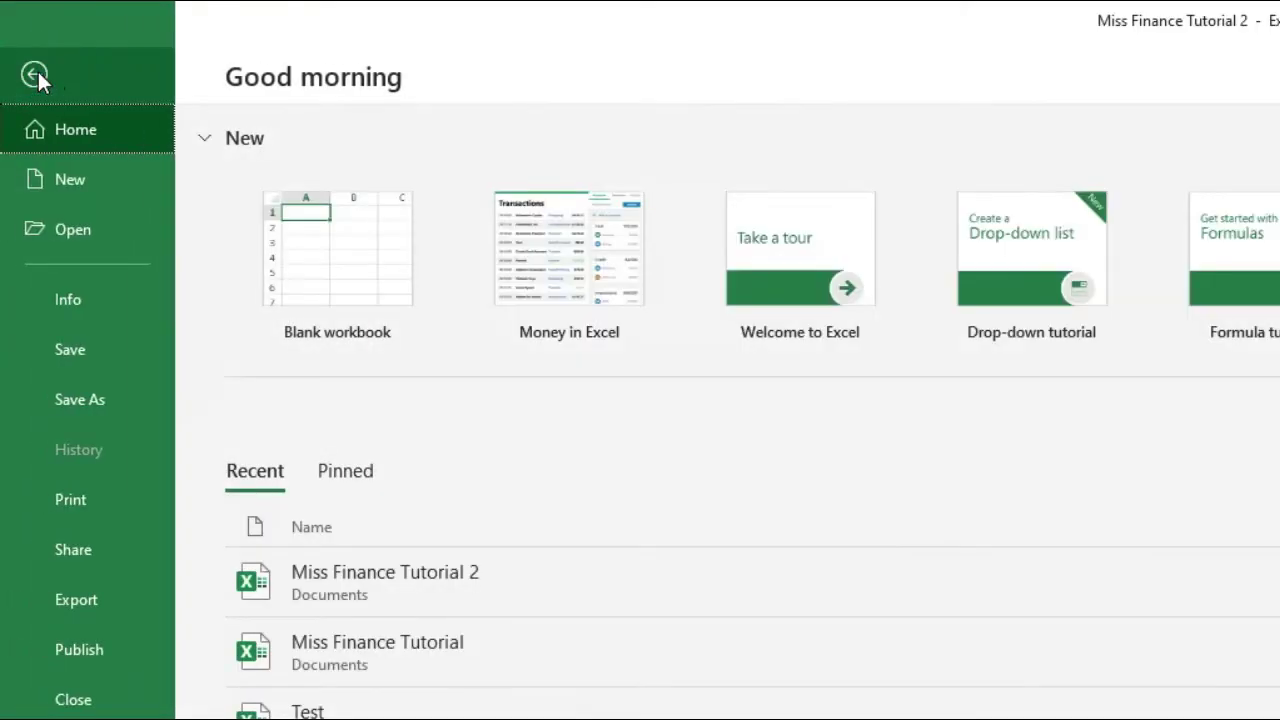
pyautogui.click(92, 399)
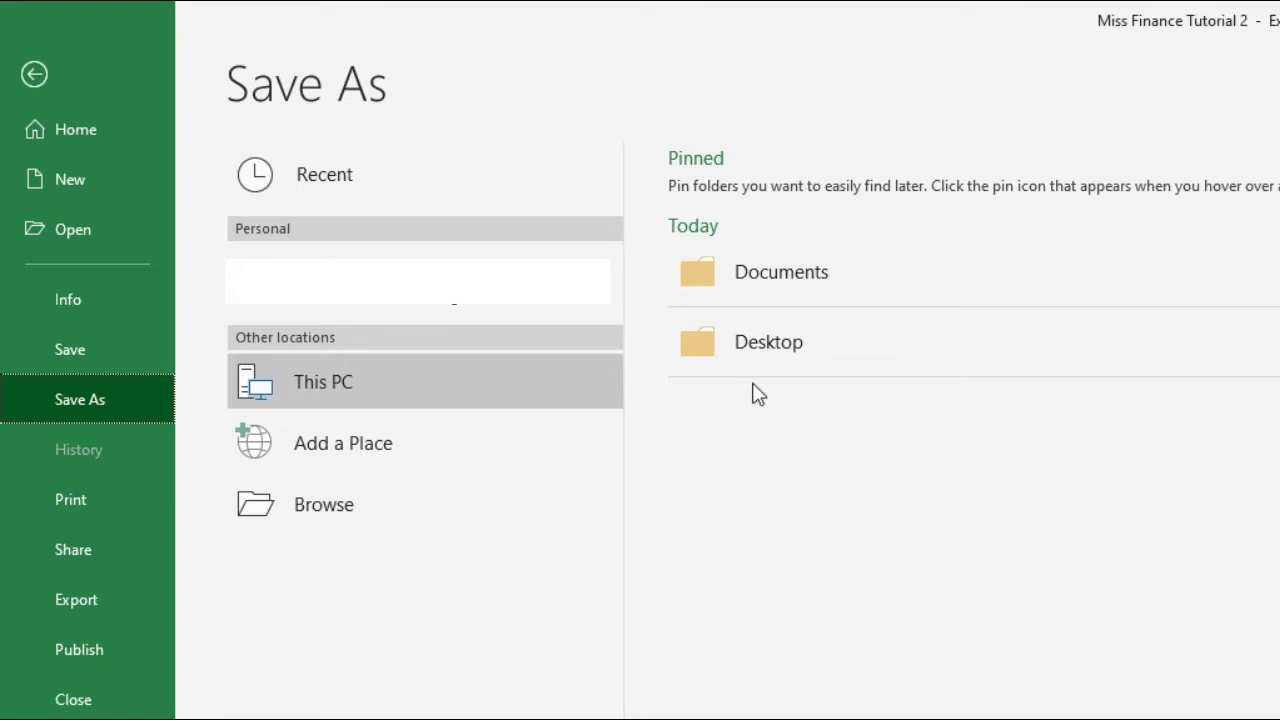
pyautogui.click(486, 522)
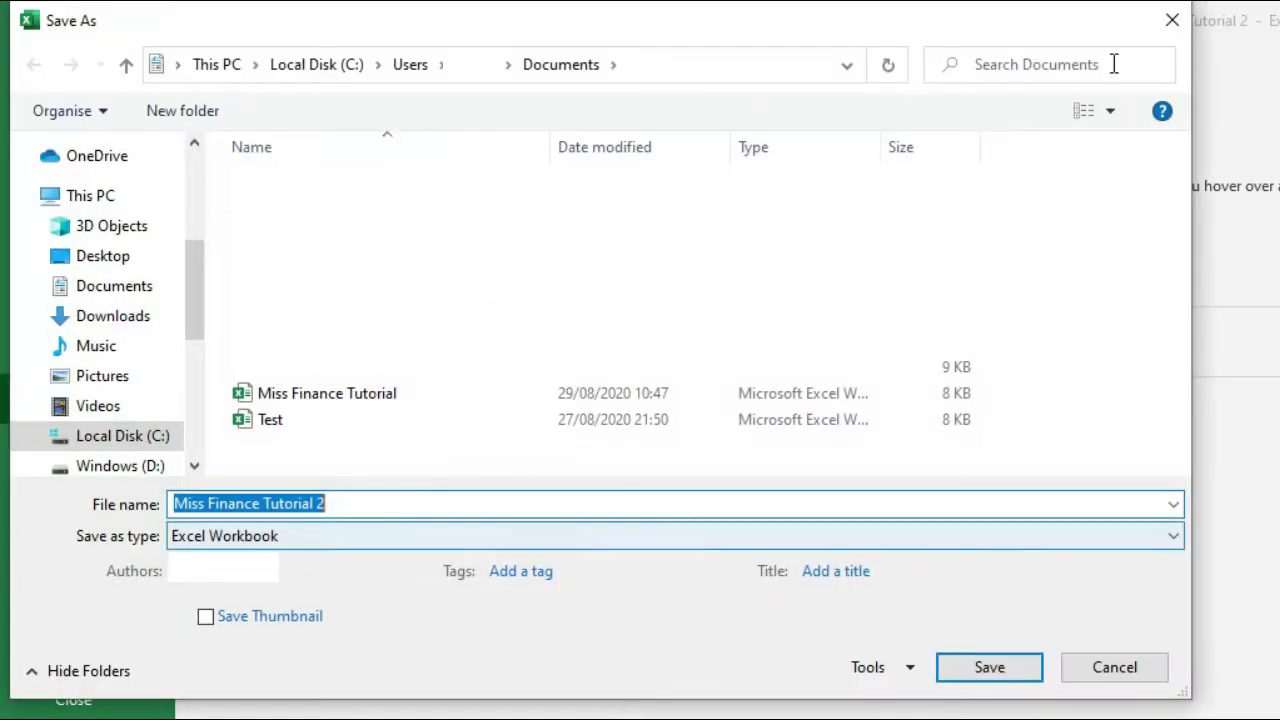
# Close the Save As window without saving.
pyautogui.click(1172, 22)
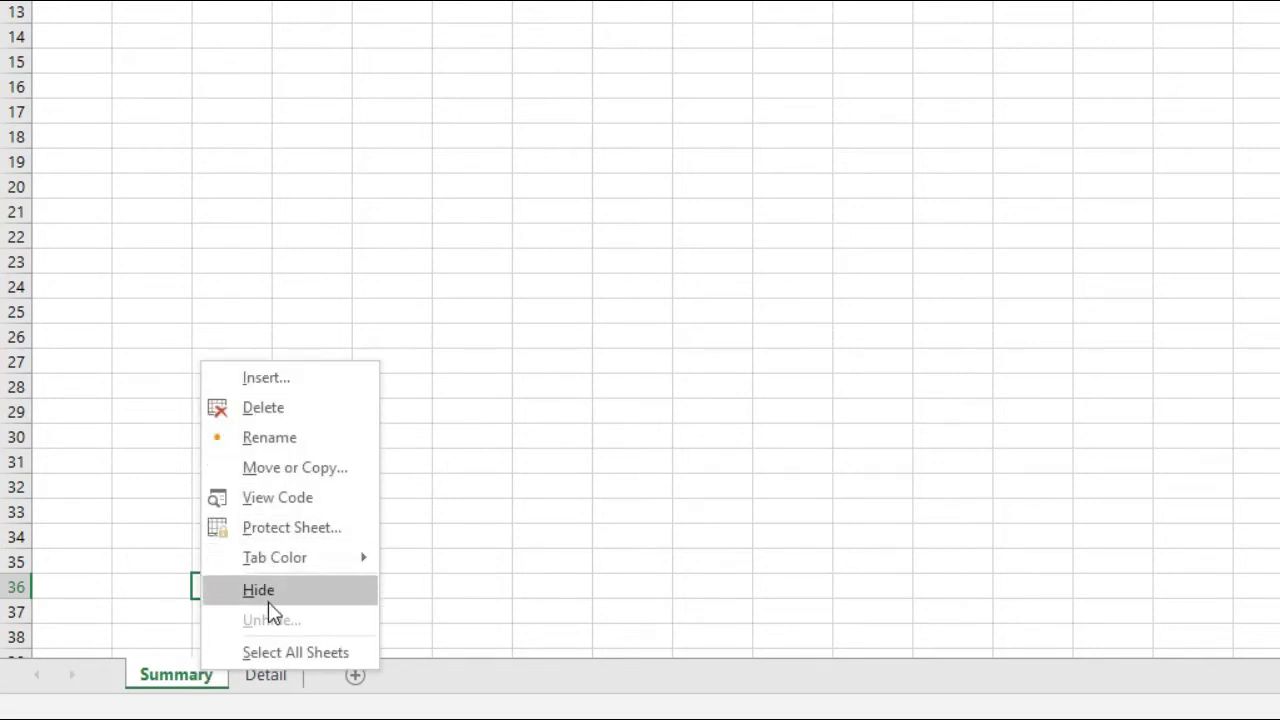
pyautogui.click(309, 386)
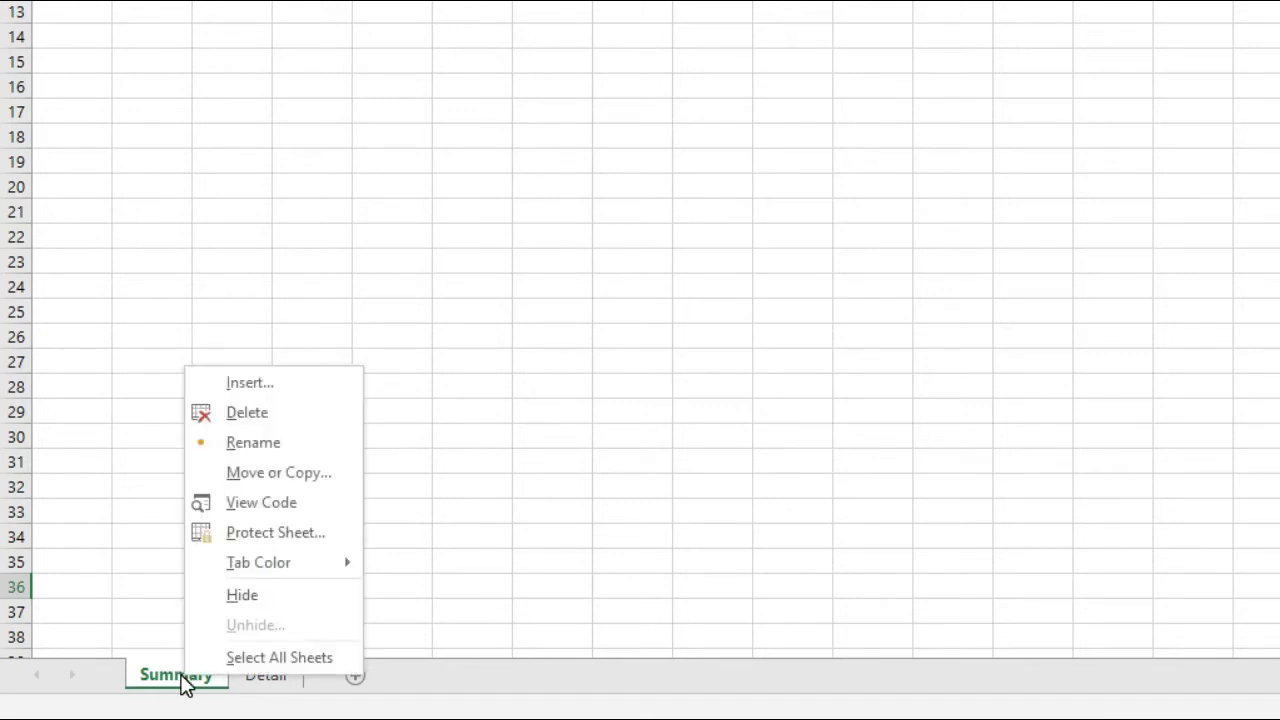
# Open Protect Sheet for Summary, review the permissions list, and select the password box.
pyautogui.click(293, 535)
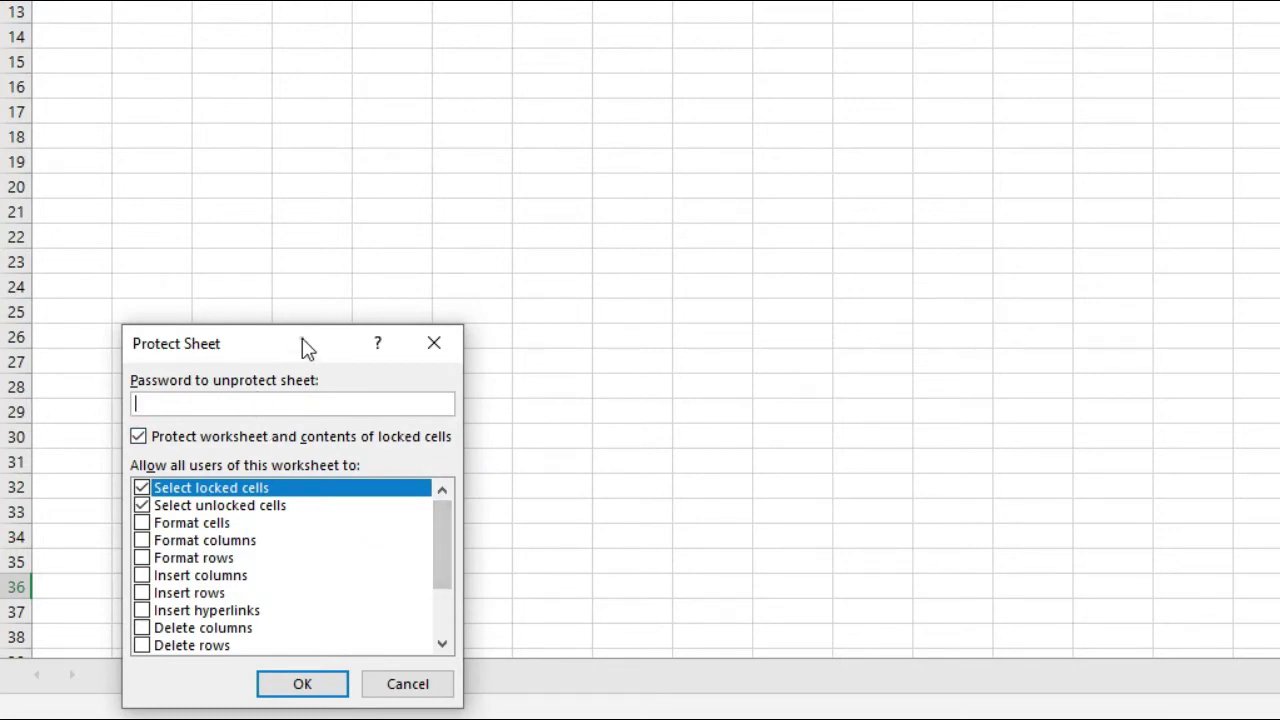
pyautogui.moveTo(307, 348); pyautogui.dragTo(318, 258)
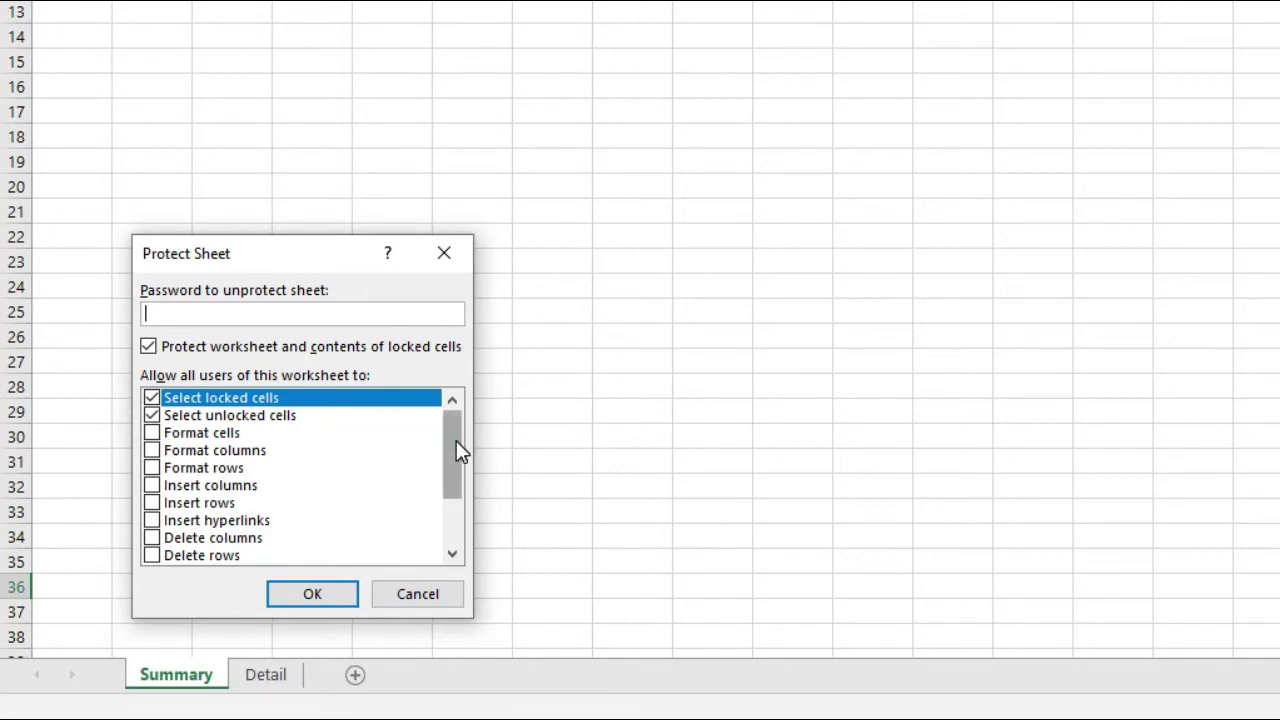
pyautogui.moveTo(456, 440)
pyautogui.mouseDown()
pyautogui.moveTo(452, 451)
pyautogui.moveTo(452, 430)
pyautogui.mouseUp()
pyautogui.scroll(-1, 240, 495)
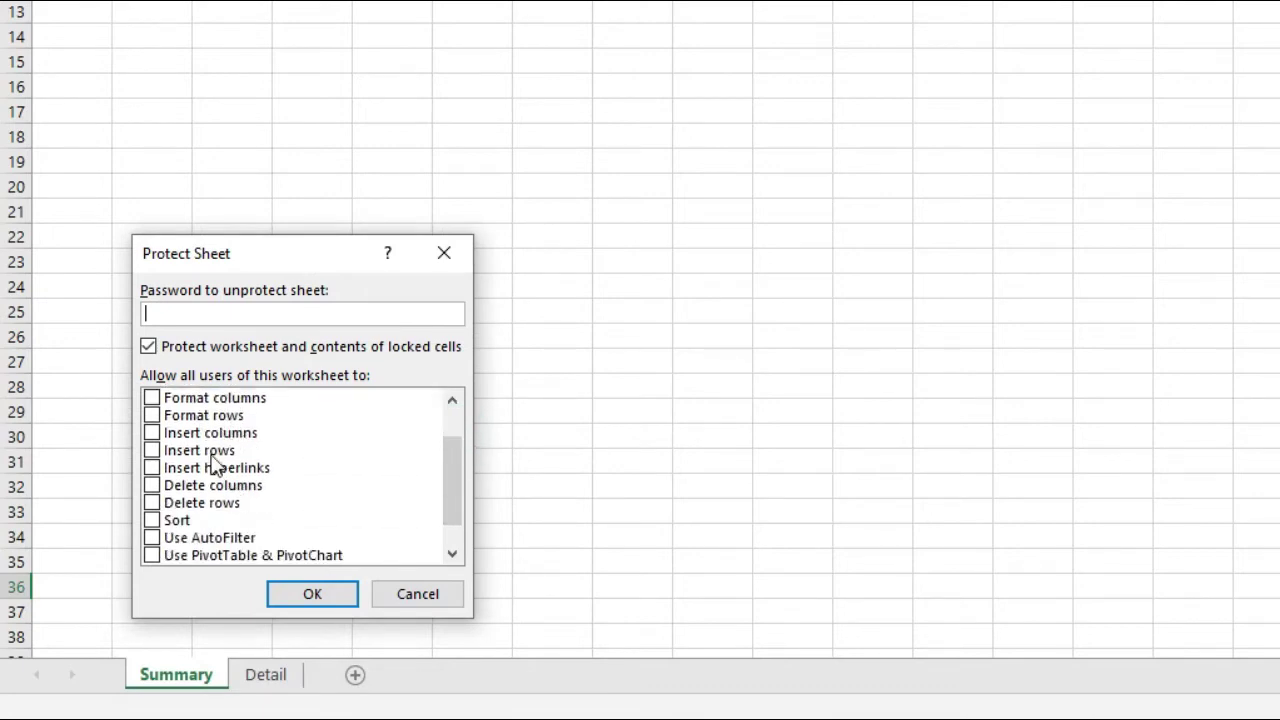
pyautogui.scroll(-1, 250, 555)
pyautogui.scroll(2, 268, 535)
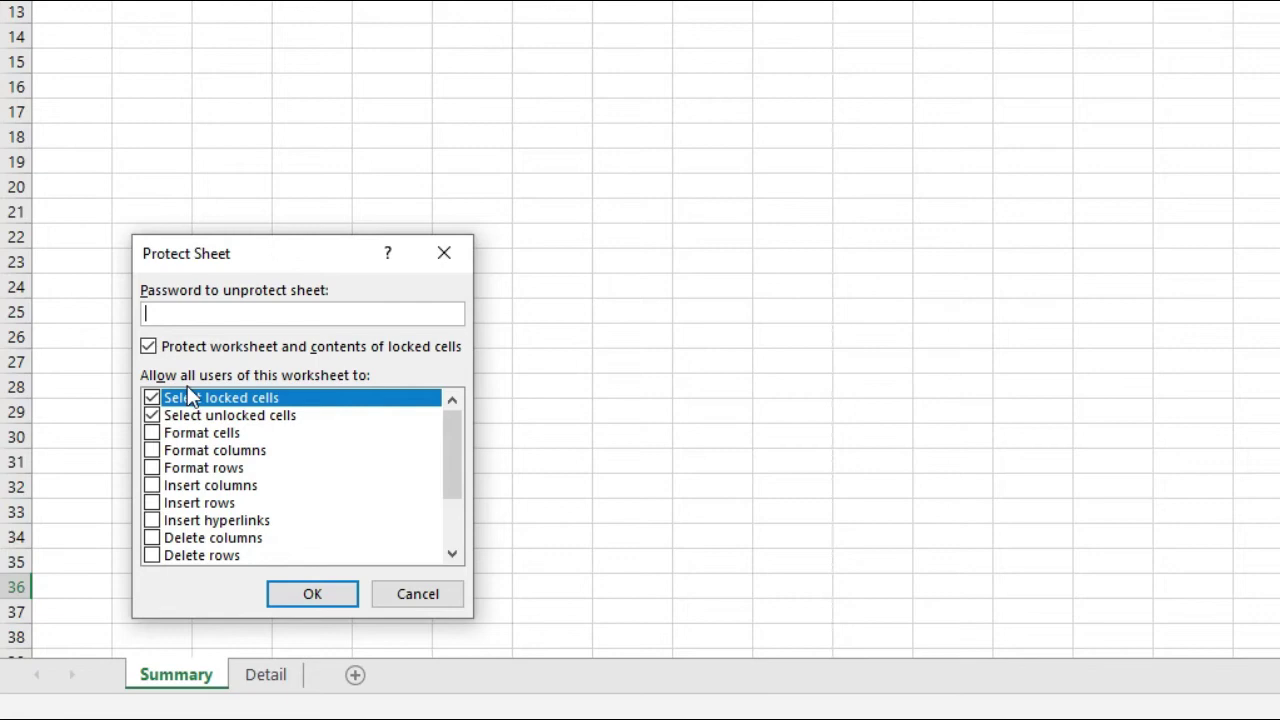
pyautogui.click(226, 316)
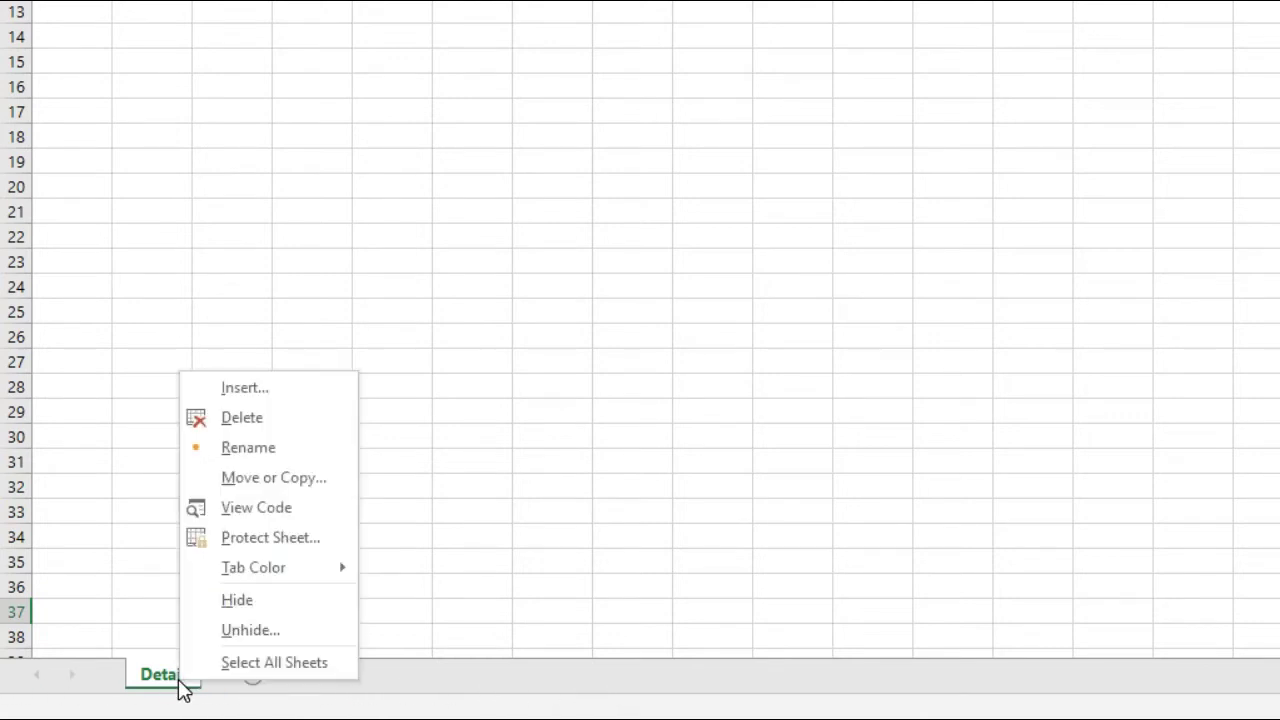
# Bring up the Unhide sheets list and move it for a clearer view.
pyautogui.click(246, 640)
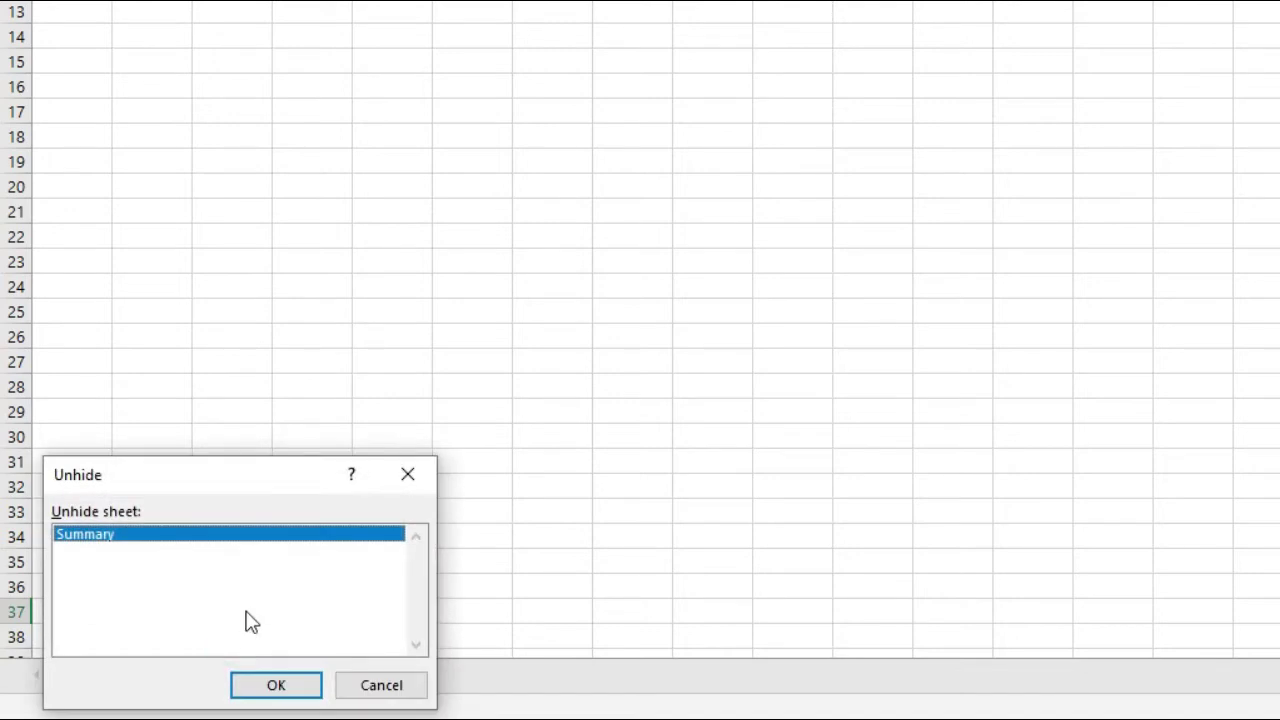
pyautogui.moveTo(265, 477); pyautogui.dragTo(267, 336)
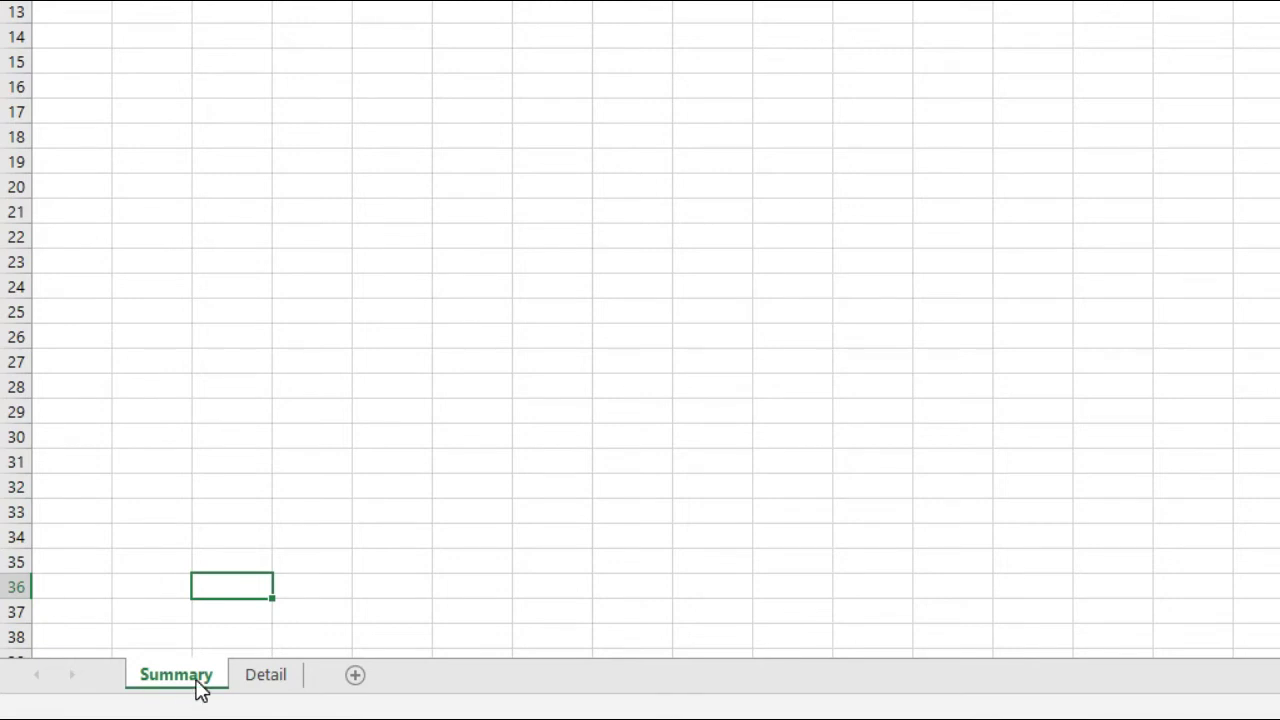
pyautogui.rightClick(198, 682)
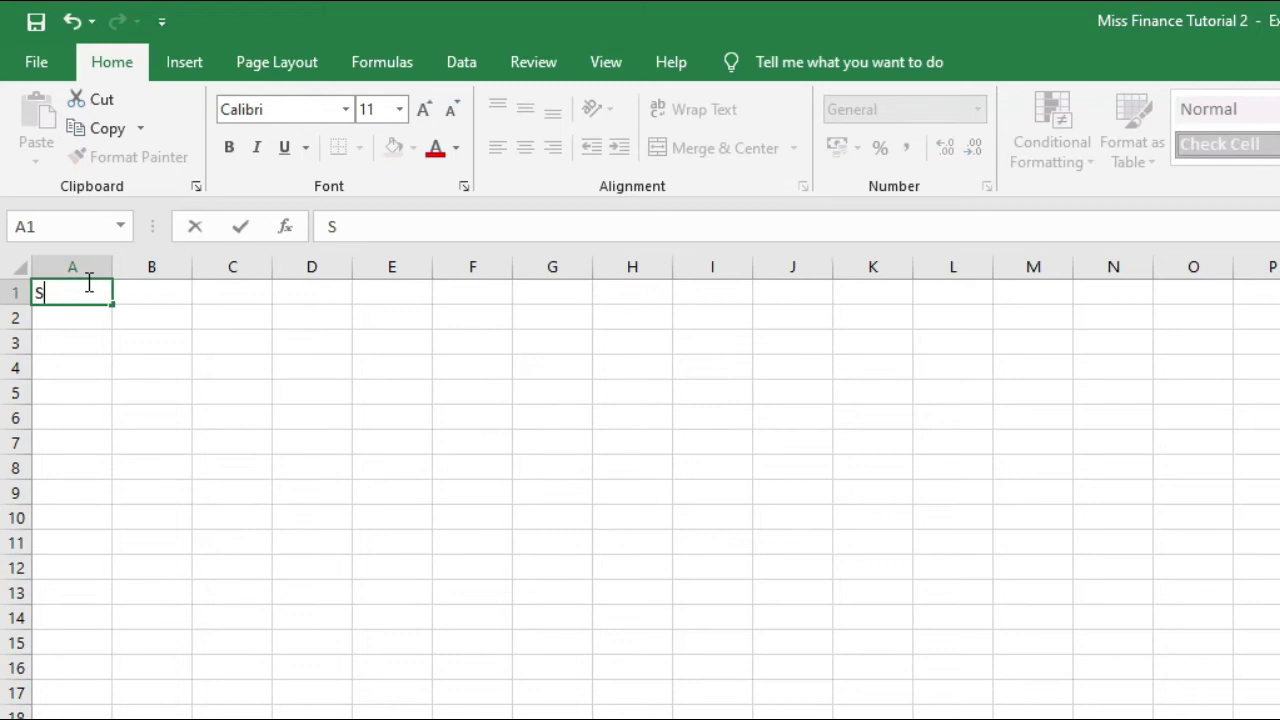
pyautogui.press('BackSpace')
pyautogui.write('Year Ended 1')
pyautogui.press('BackSpace')
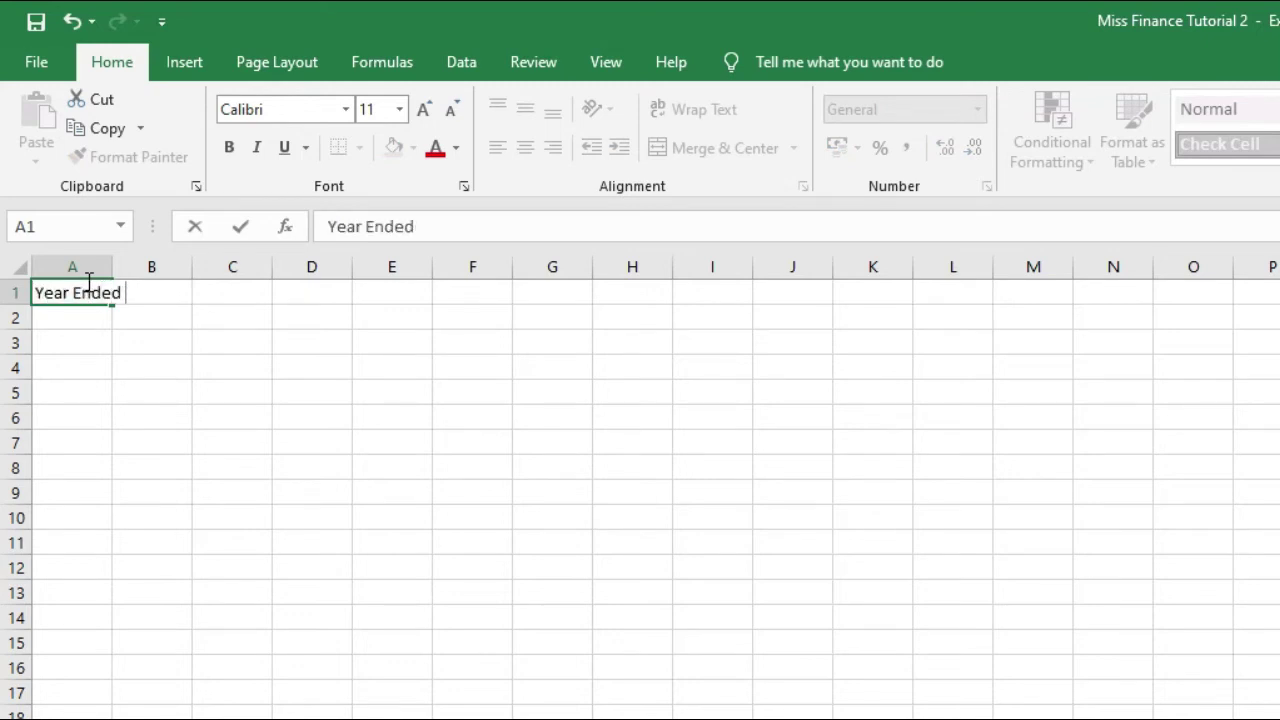
pyautogui.write('30 June 2020')
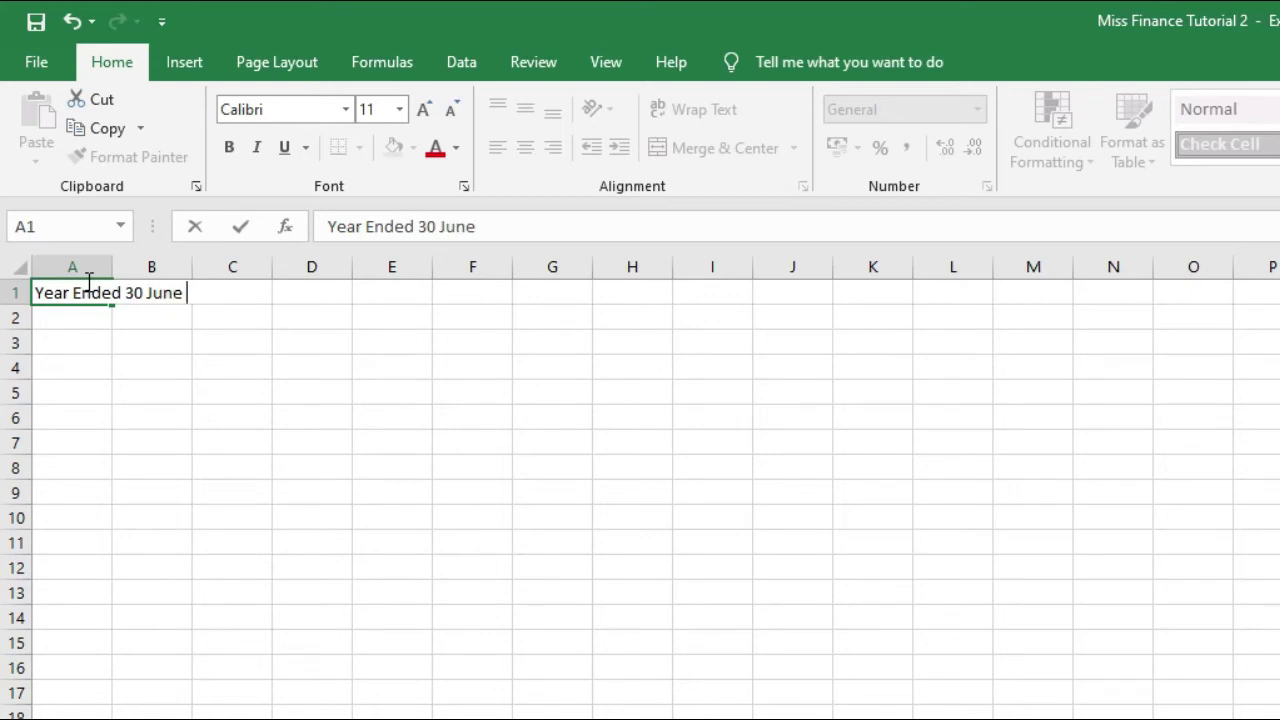
pyautogui.press('Return')
pyautogui.click(87, 283)
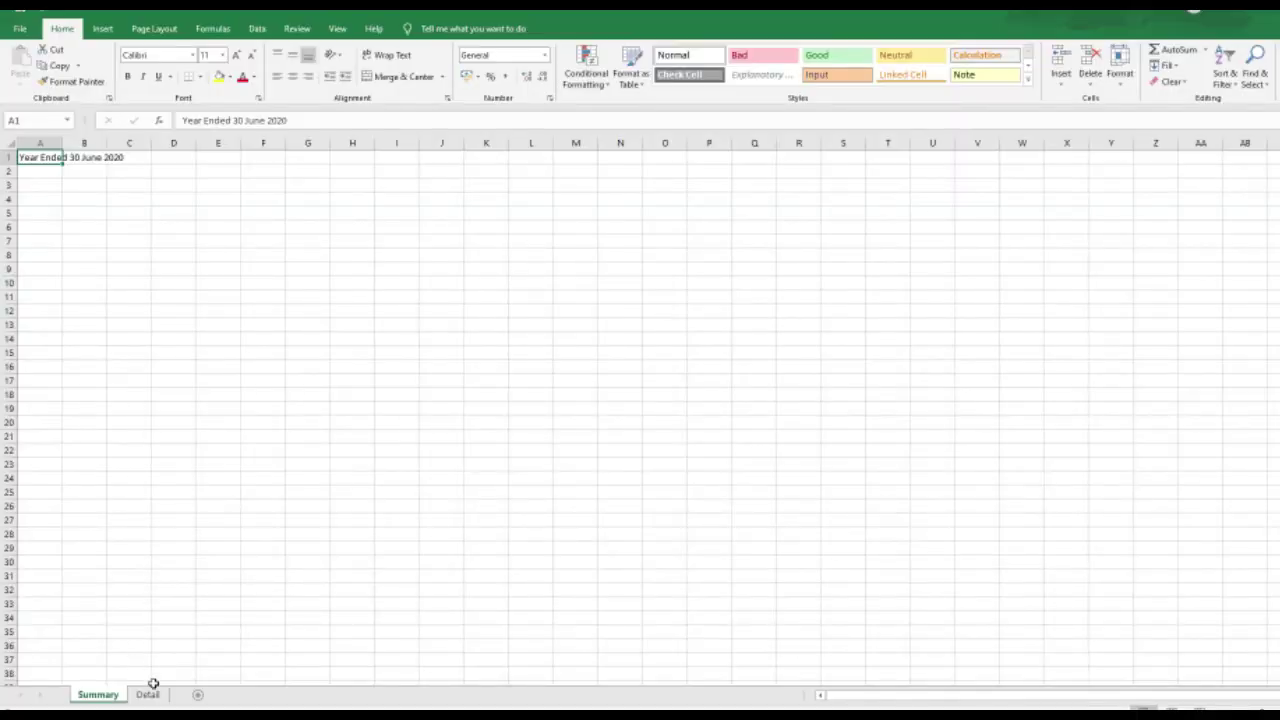
pyautogui.click(148, 695)
pyautogui.click(106, 695)
pyautogui.click(148, 695)
pyautogui.moveTo(40, 157); pyautogui.dragTo(54, 560)
pyautogui.click(52, 463)
pyautogui.click(98, 694)
pyautogui.press('Delete')
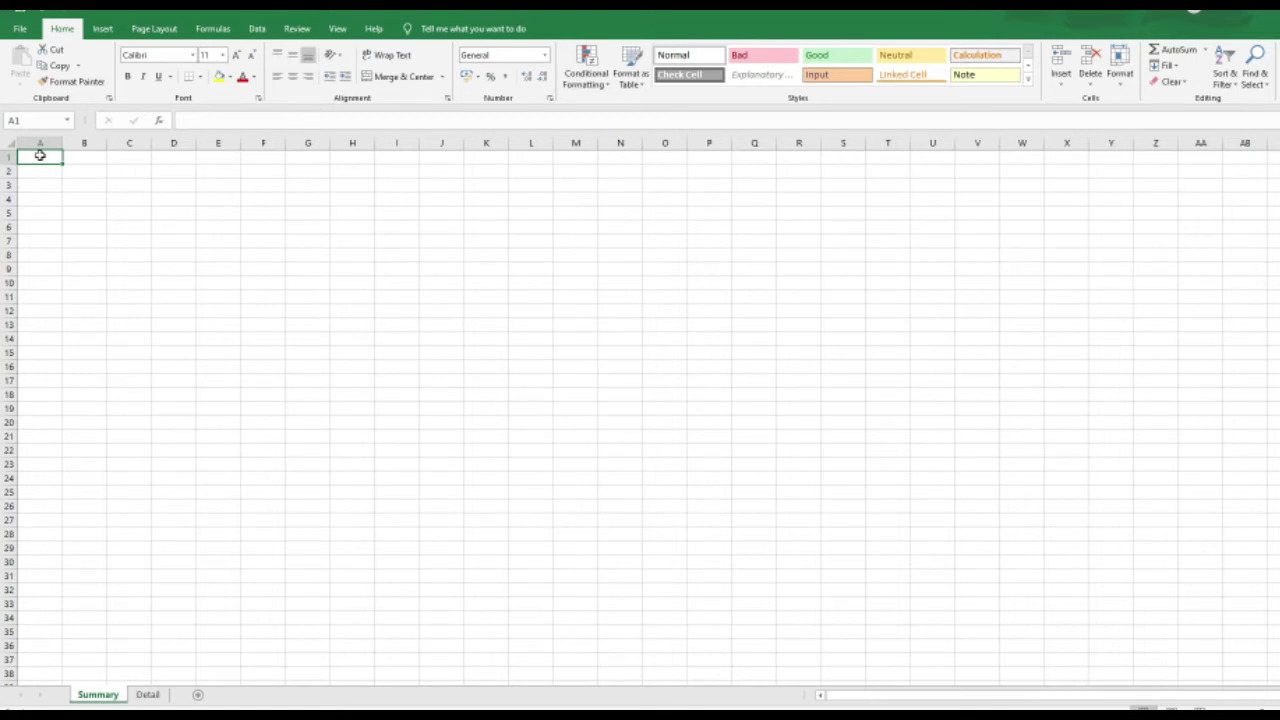
# Group all sheets, enter the 'Year Ended 30 June 2020' heading in A1, and check Detail.
pyautogui.rightClick(88, 700)
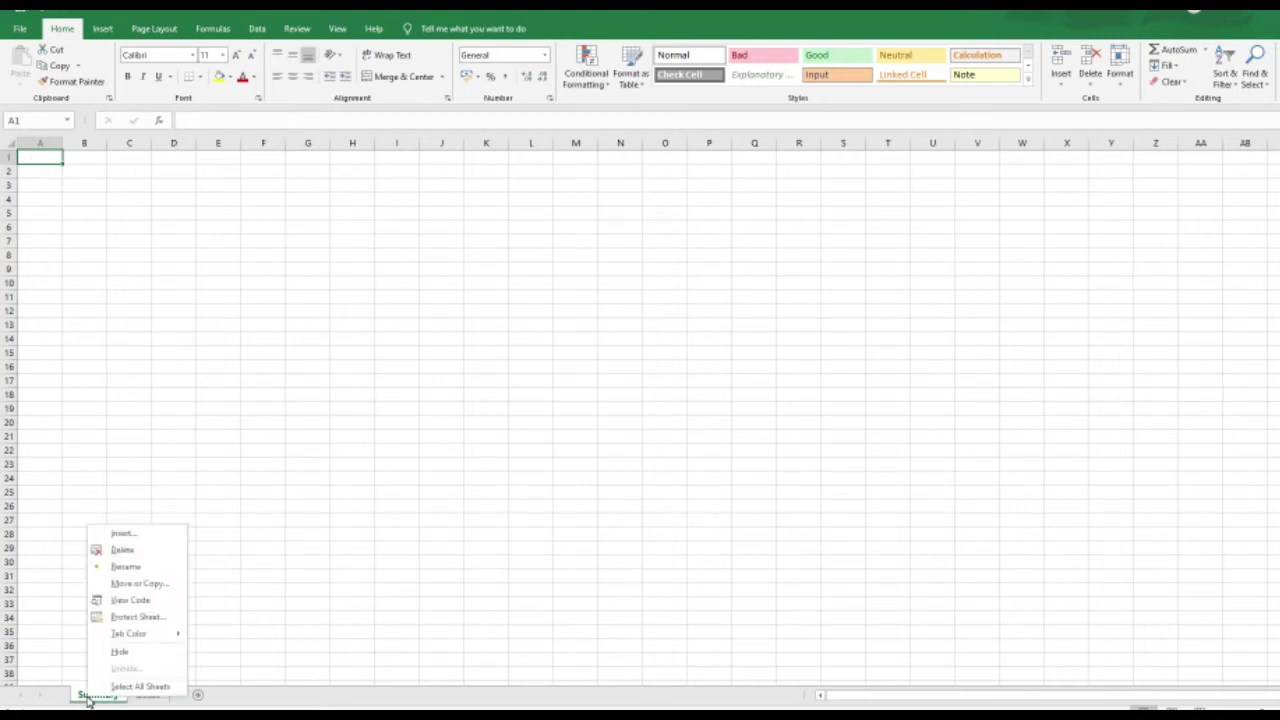
pyautogui.click(122, 684)
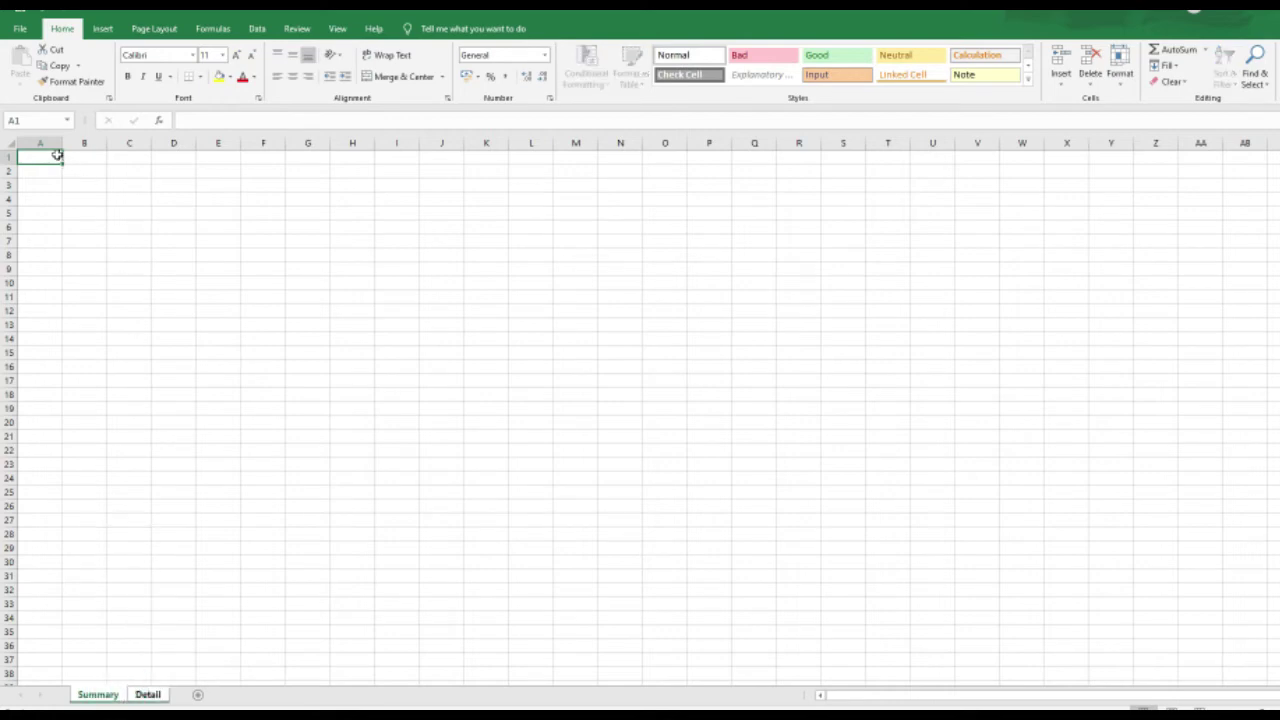
pyautogui.write('Year')
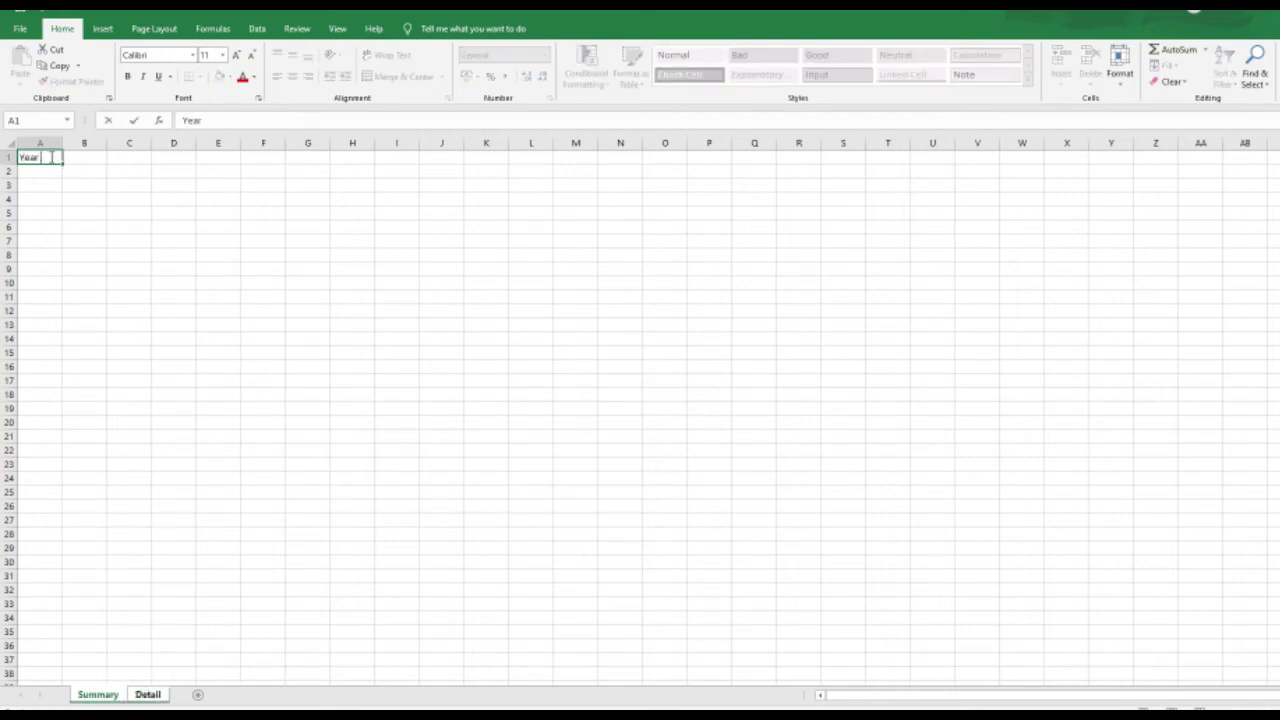
pyautogui.write(' Ended 30 June 2020')
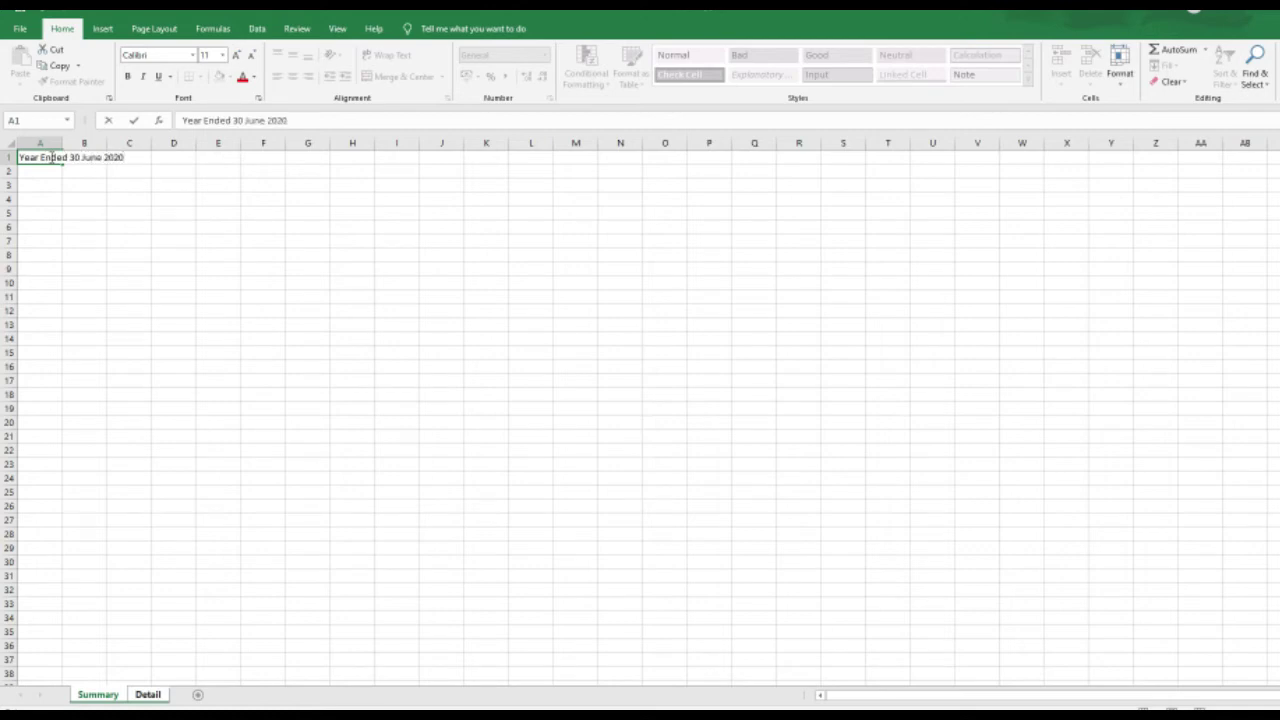
pyautogui.press('Return')
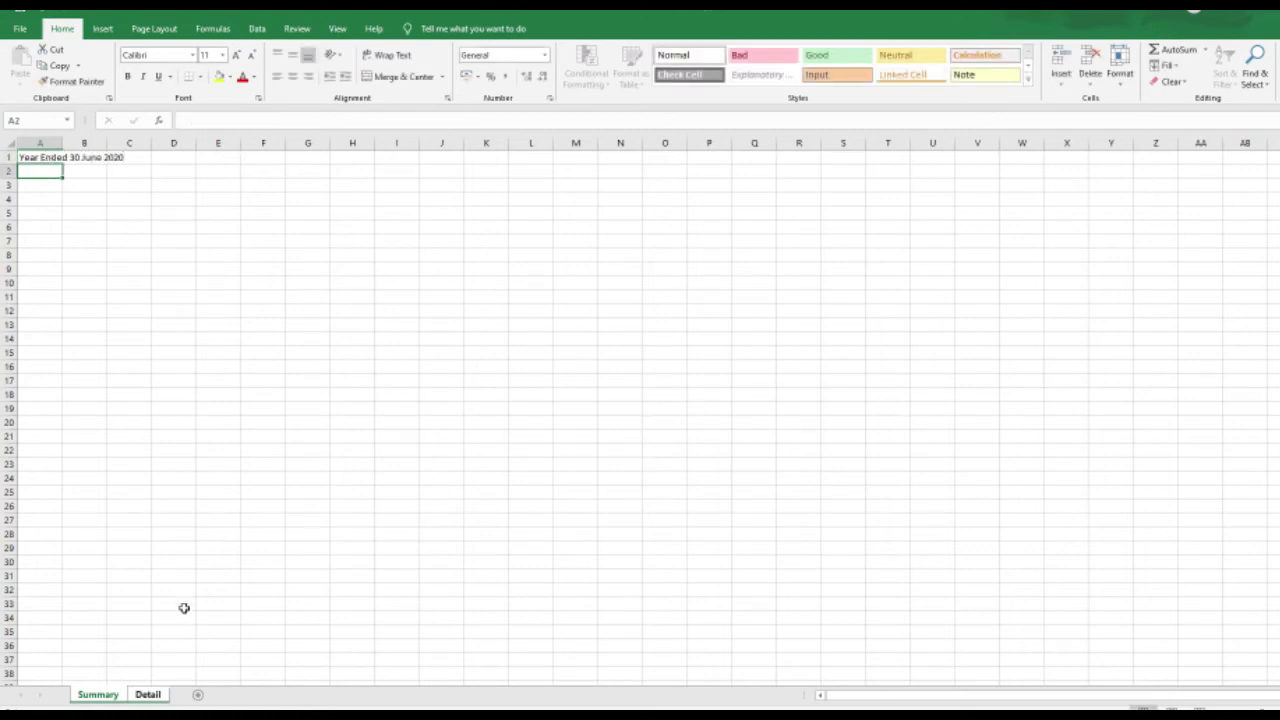
pyautogui.rightClick(117, 698)
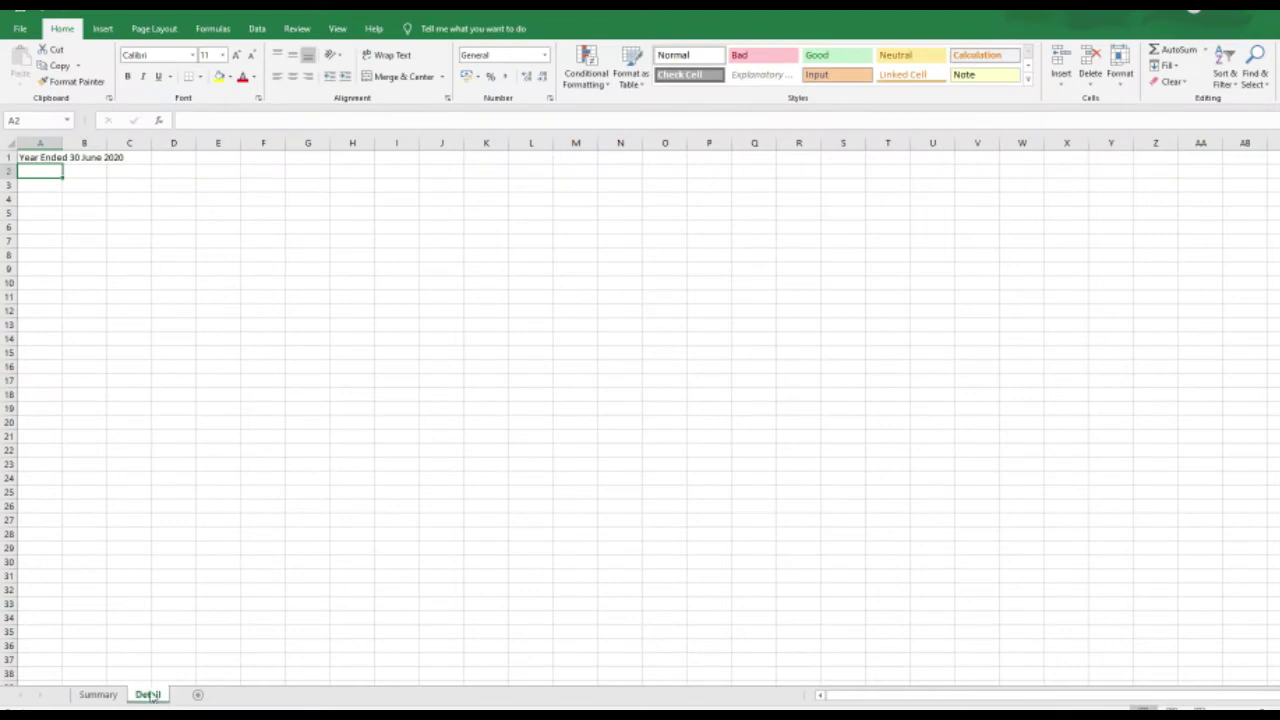
pyautogui.click(58, 159)
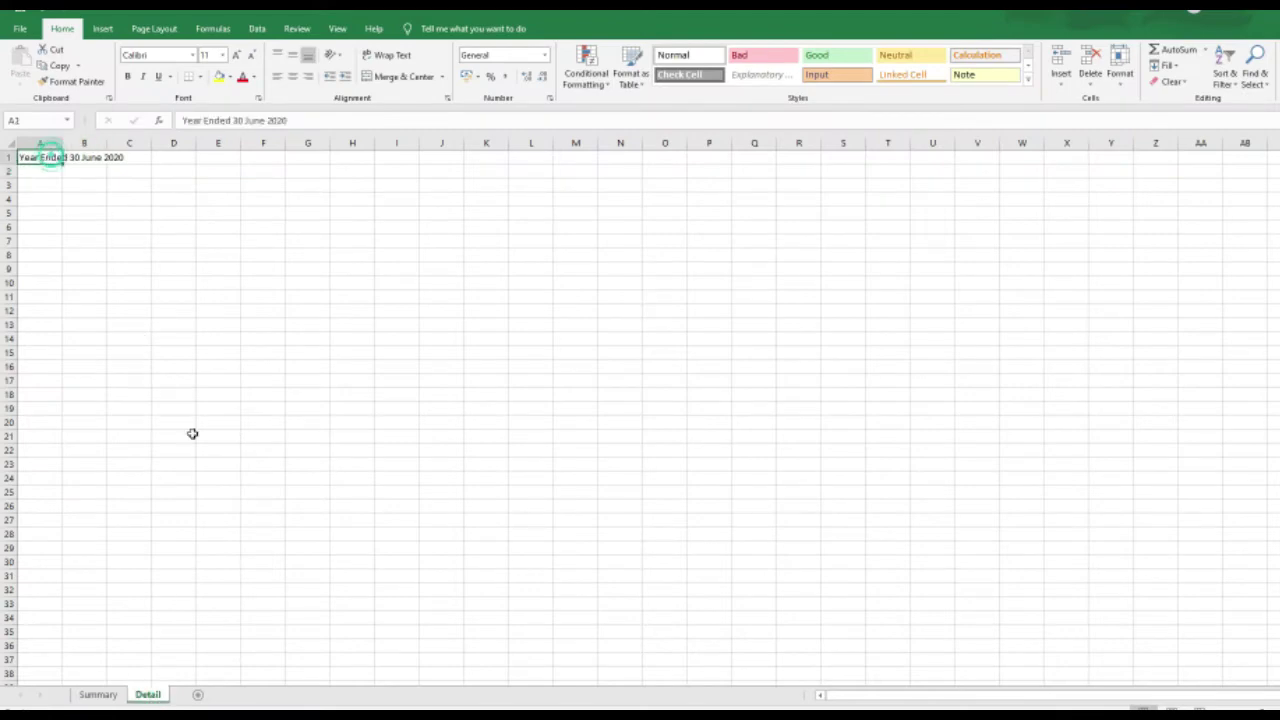
pyautogui.click(108, 697)
pyautogui.click(147, 695)
pyautogui.click(100, 697)
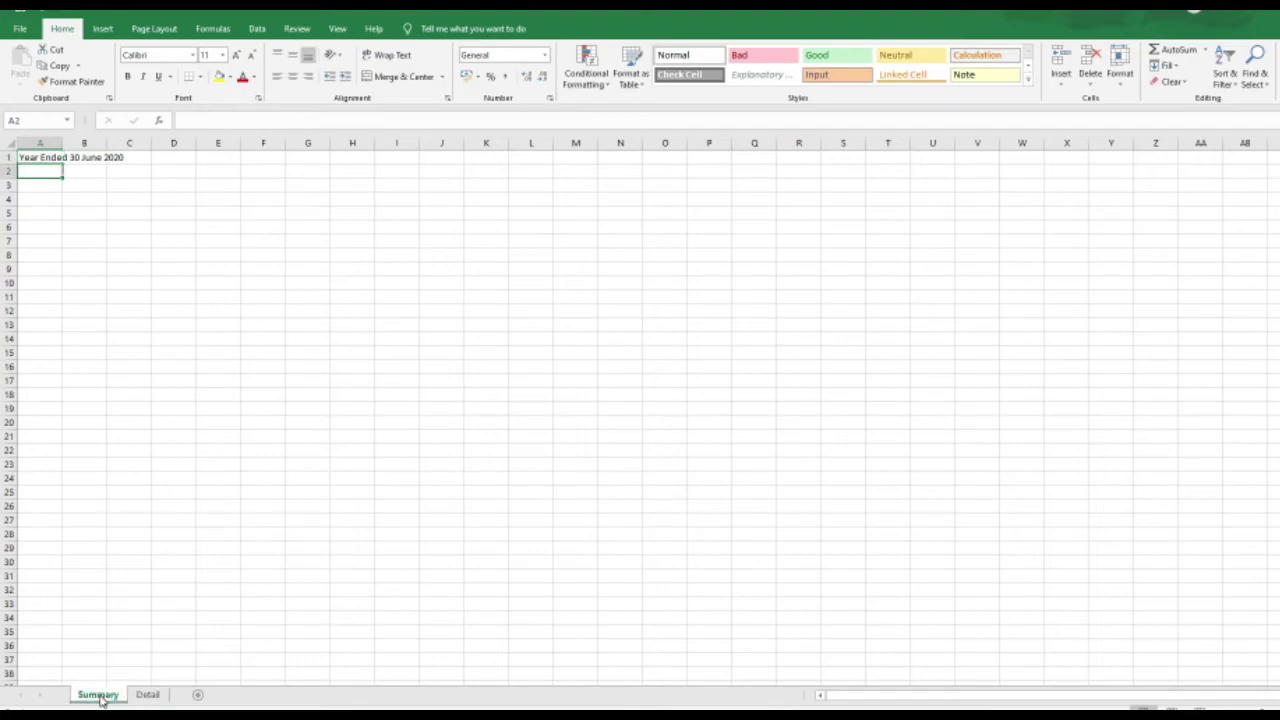
# Regroup the sheets, enter 'Profit and Loss' in A3, ungroup, and verify it on Detail.
pyautogui.rightClick(100, 697)
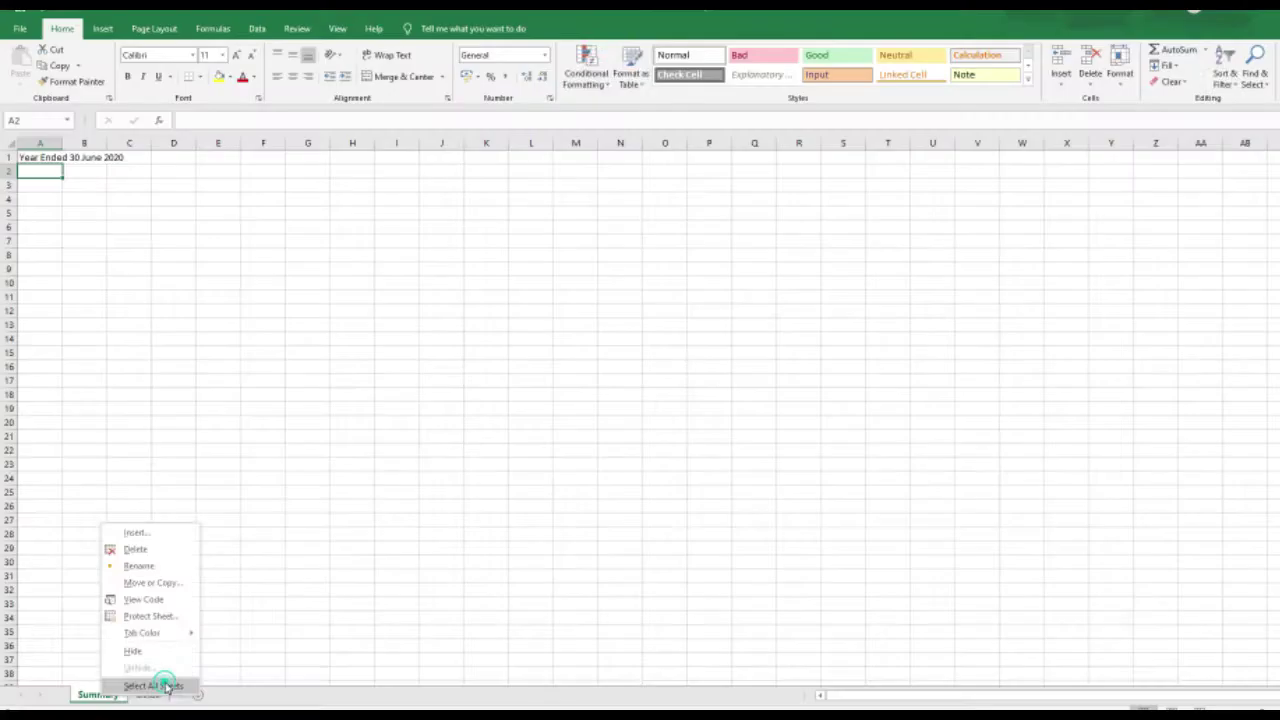
pyautogui.click(167, 686)
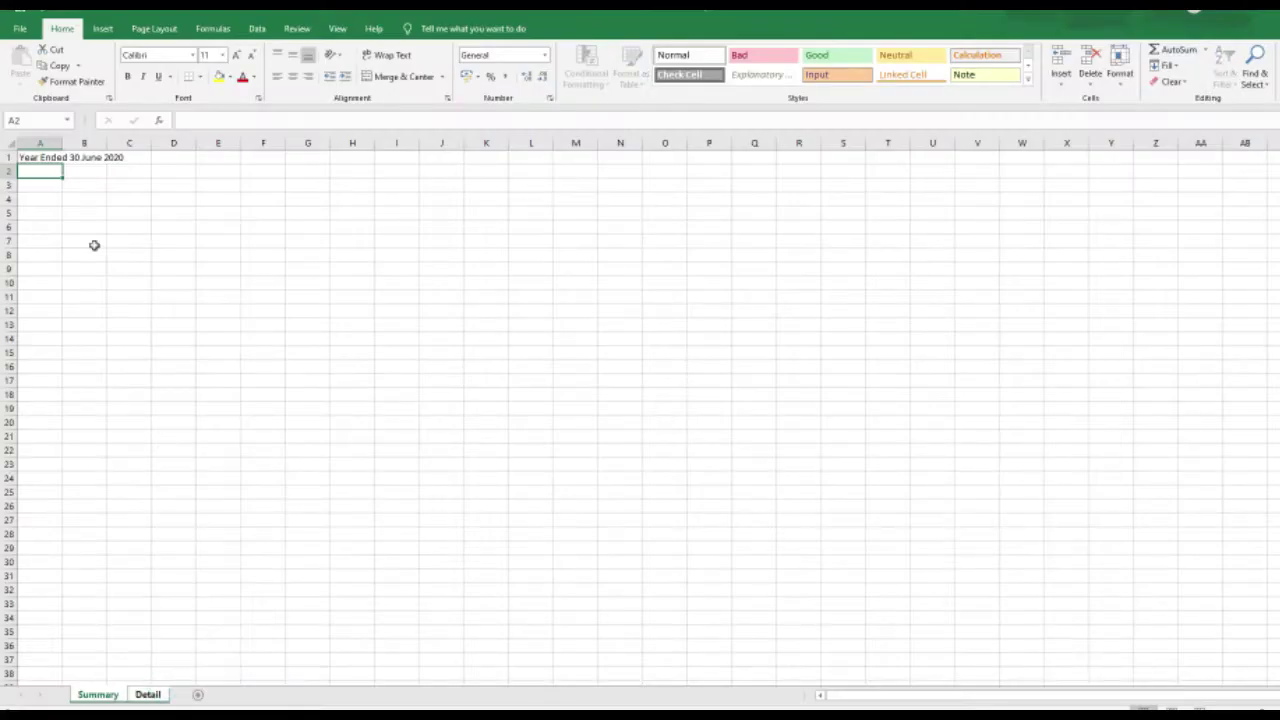
pyautogui.click(44, 187)
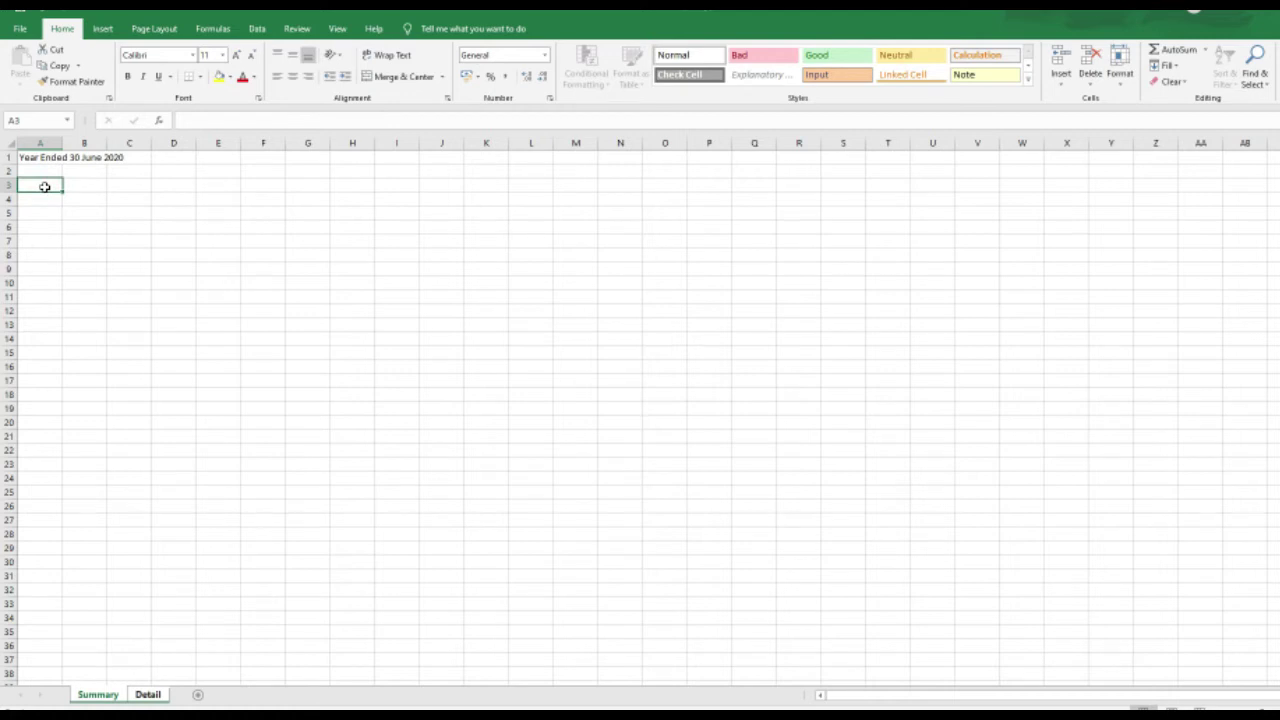
pyautogui.write('Profit and Los')
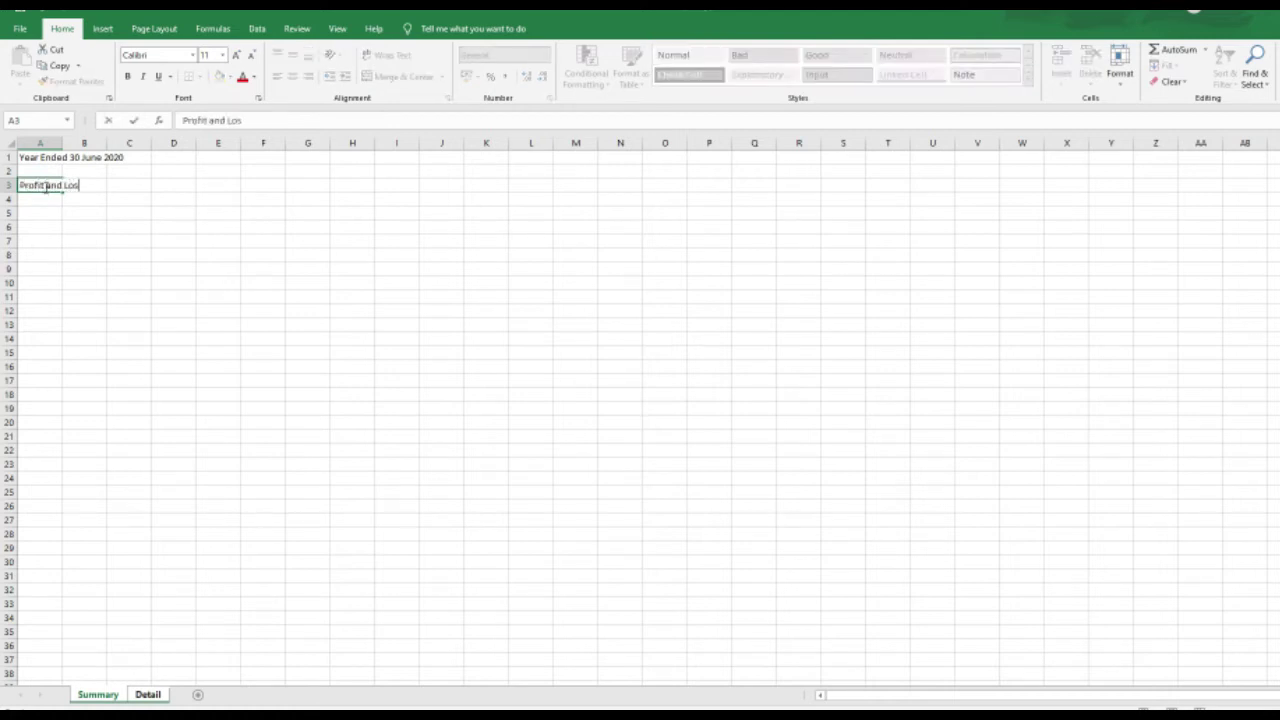
pyautogui.write('s')
pyautogui.press('Return')
pyautogui.rightClick(118, 694)
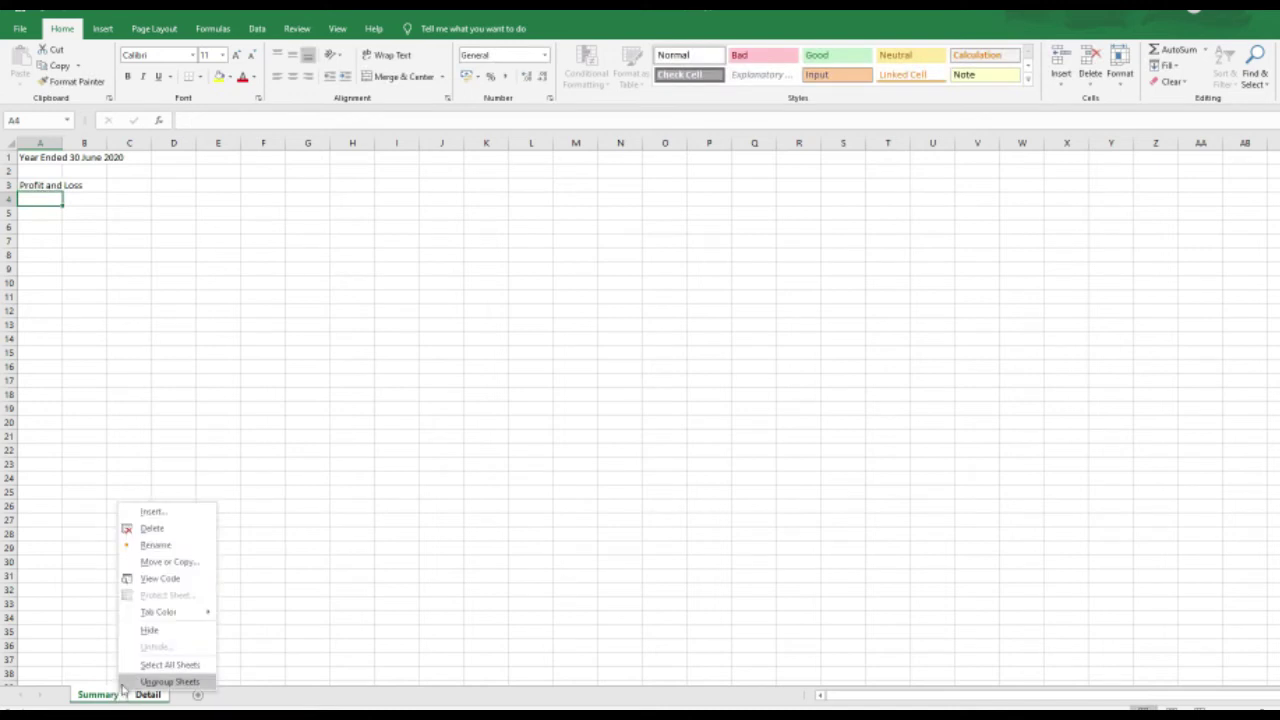
pyautogui.click(131, 683)
pyautogui.click(150, 695)
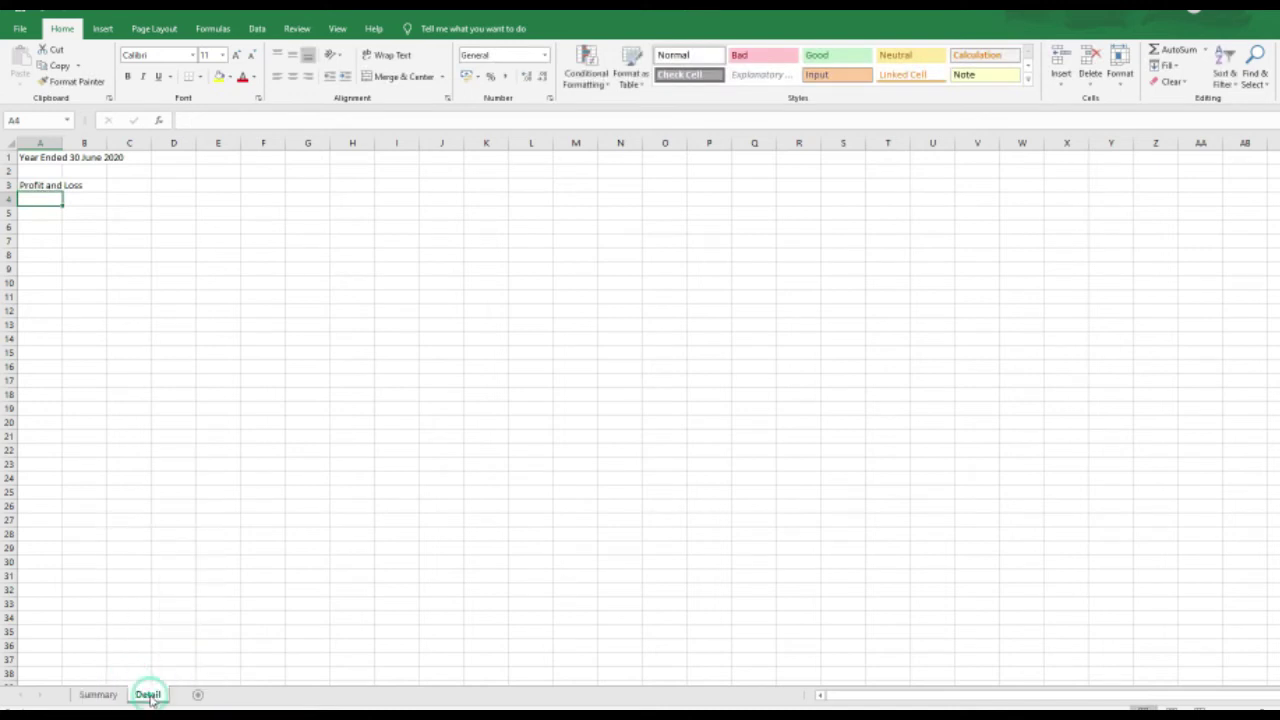
pyautogui.click(42, 183)
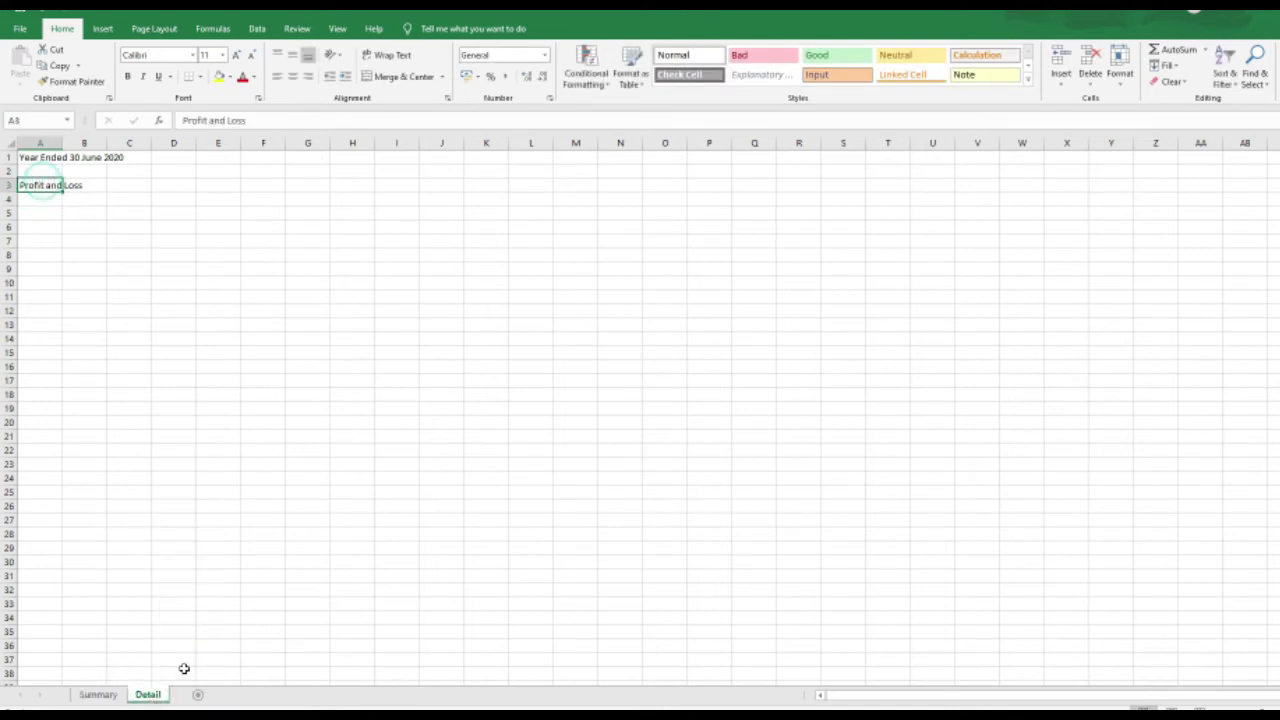
# Enter 'Income Statement' in cell A5 of the Summary sheet.
pyautogui.click(112, 696)
pyautogui.click(48, 212)
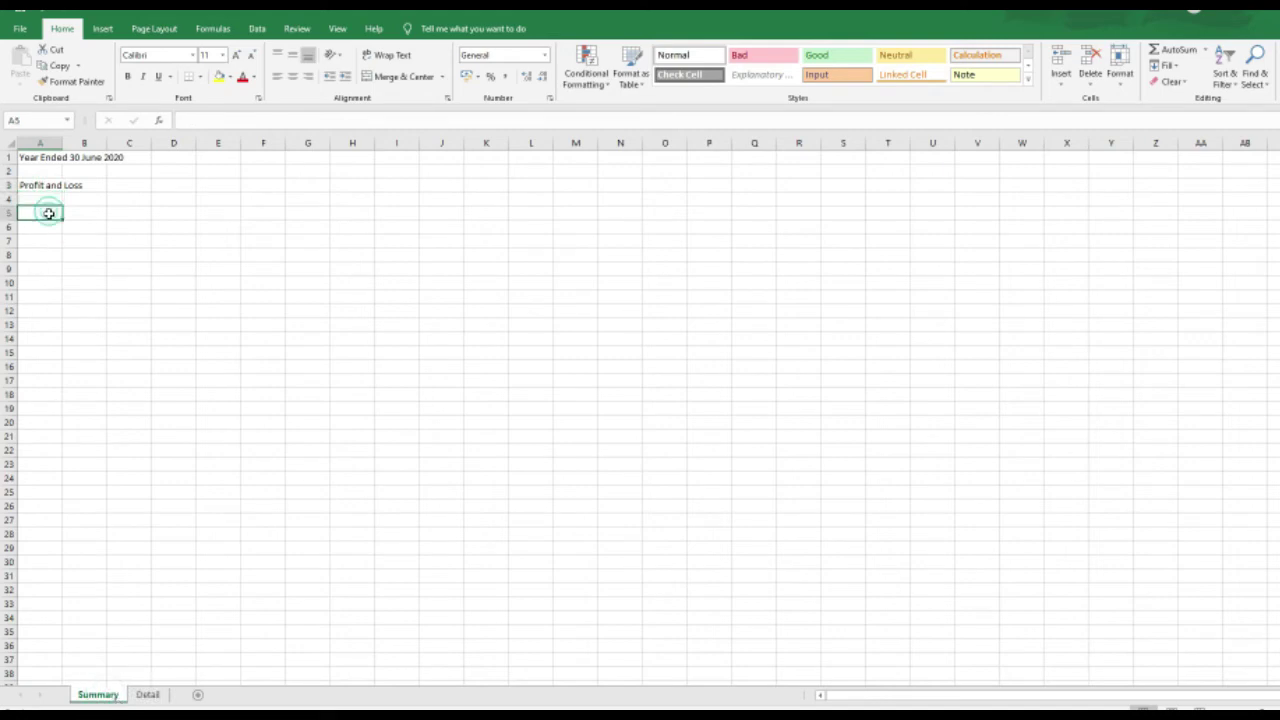
pyautogui.write('Income St')
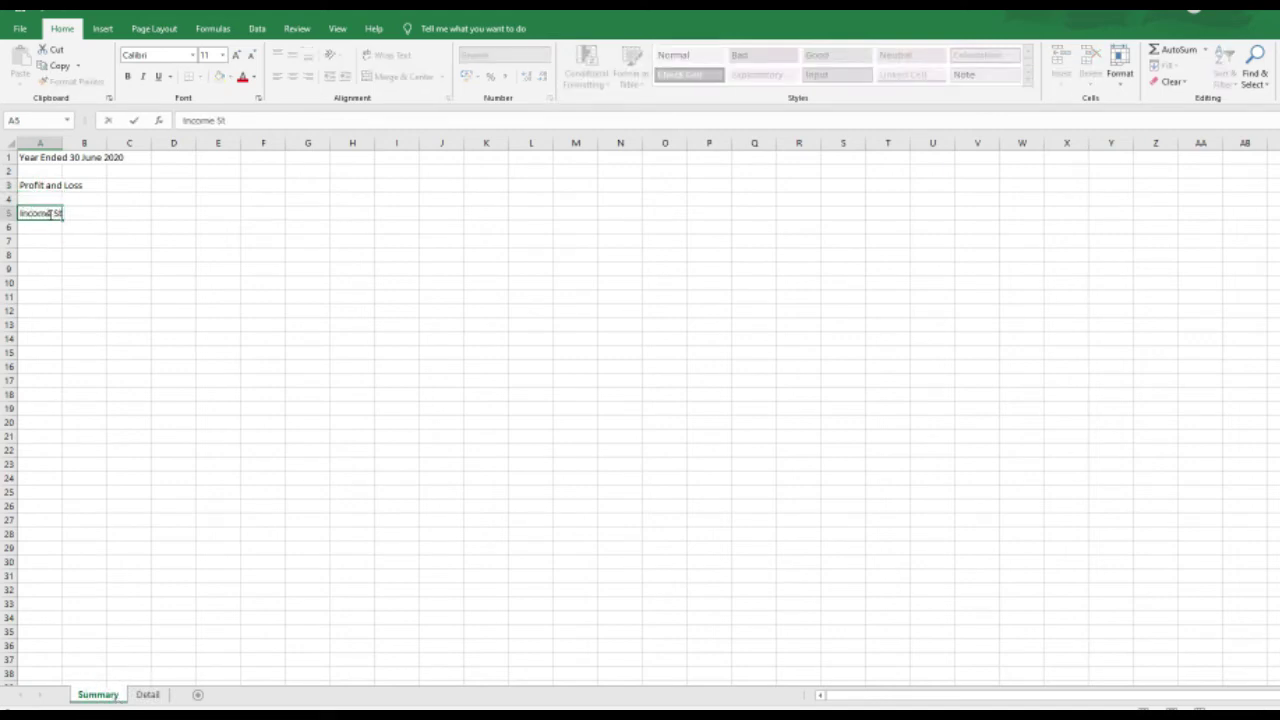
pyautogui.write('atement')
pyautogui.press('Return')
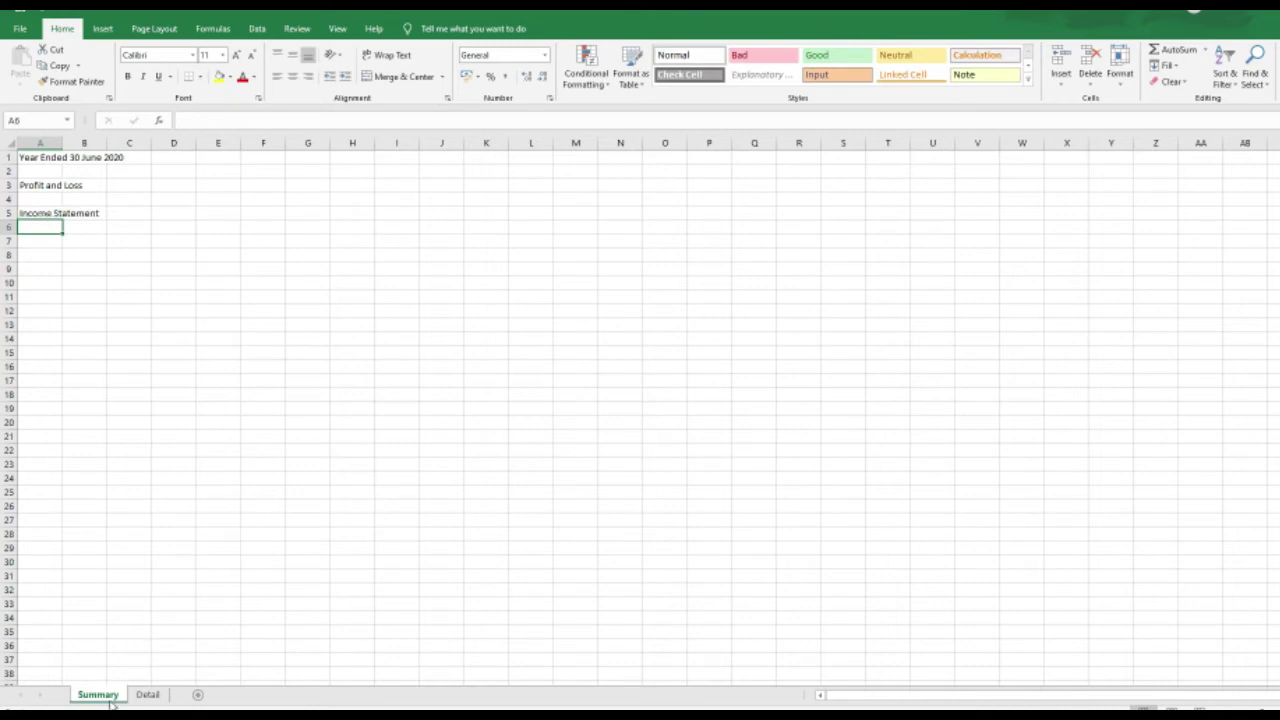
# Compare the Detail and Summary sheets, then clear 'Income Statement' from A5.
pyautogui.click(145, 697)
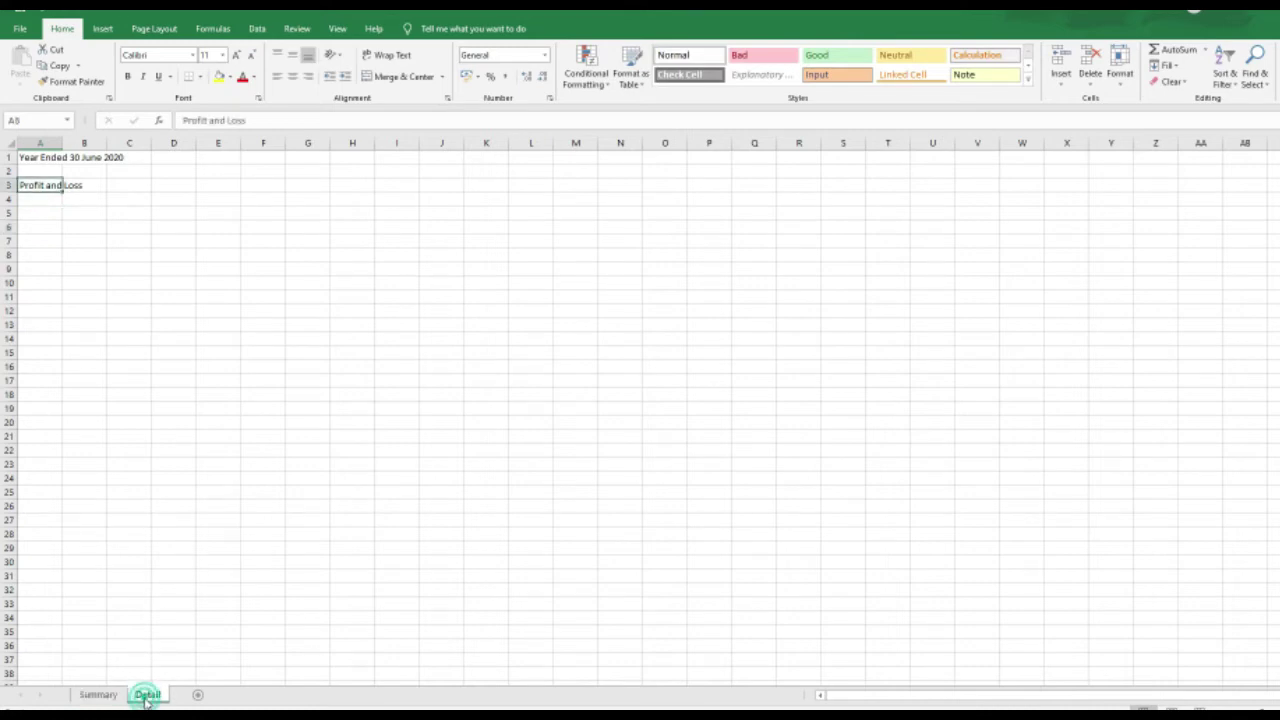
pyautogui.click(100, 694)
pyautogui.click(148, 694)
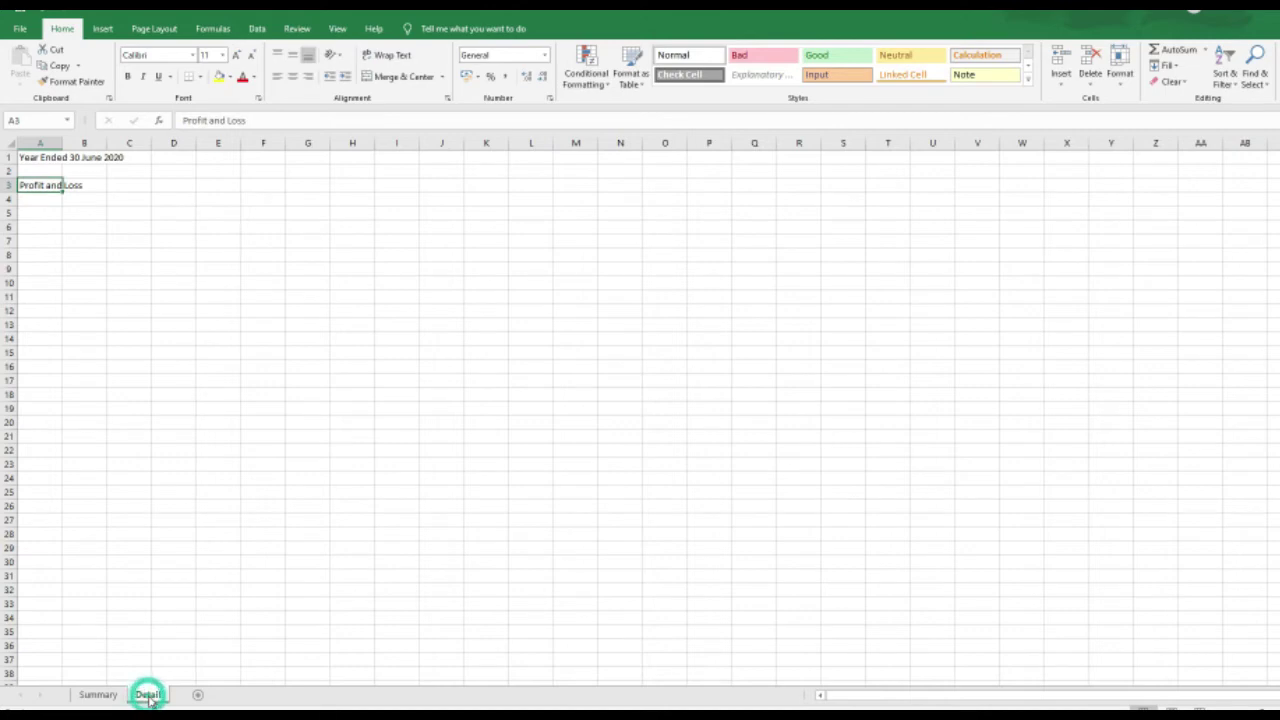
pyautogui.click(105, 694)
pyautogui.click(145, 697)
pyautogui.click(97, 694)
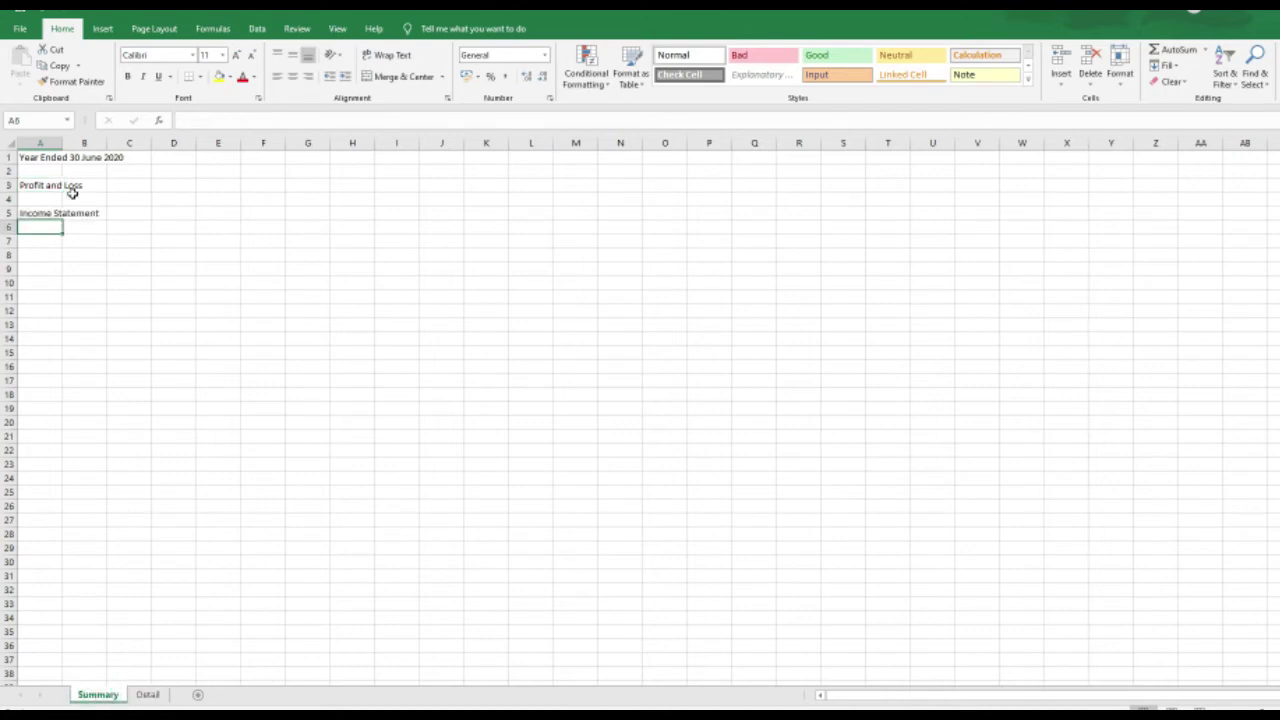
pyautogui.click(44, 213)
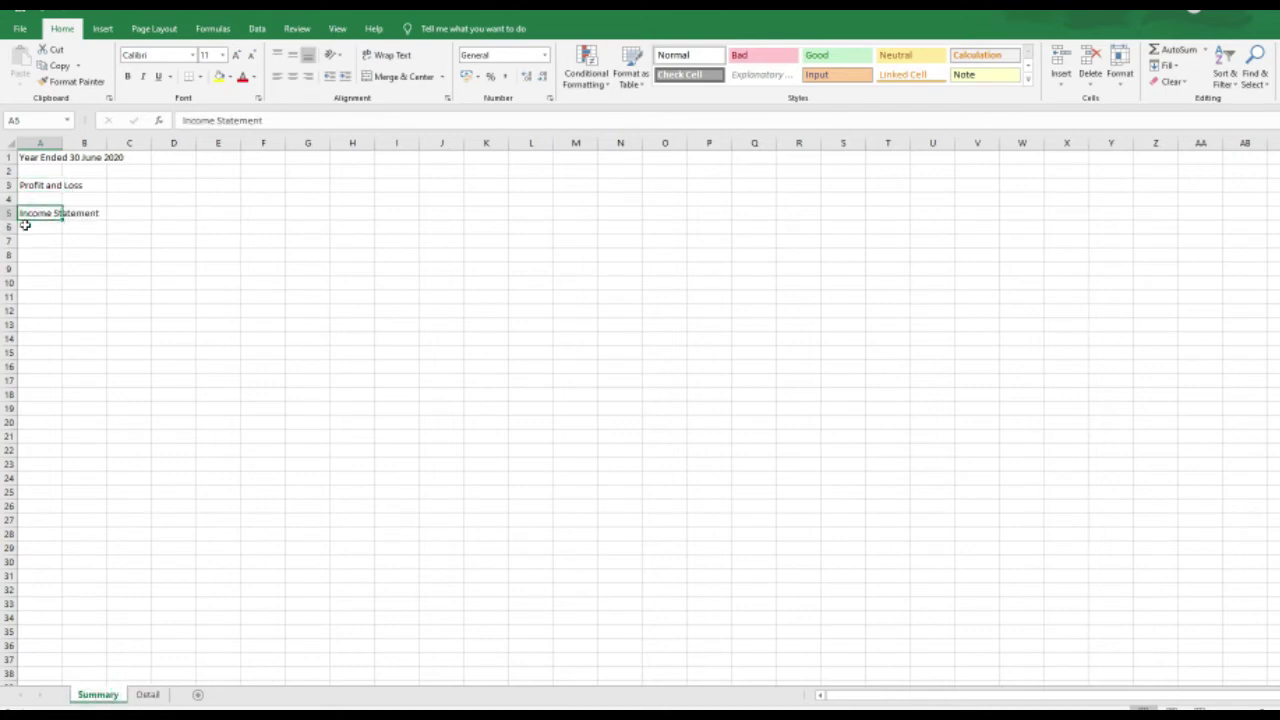
pyautogui.press('Delete')
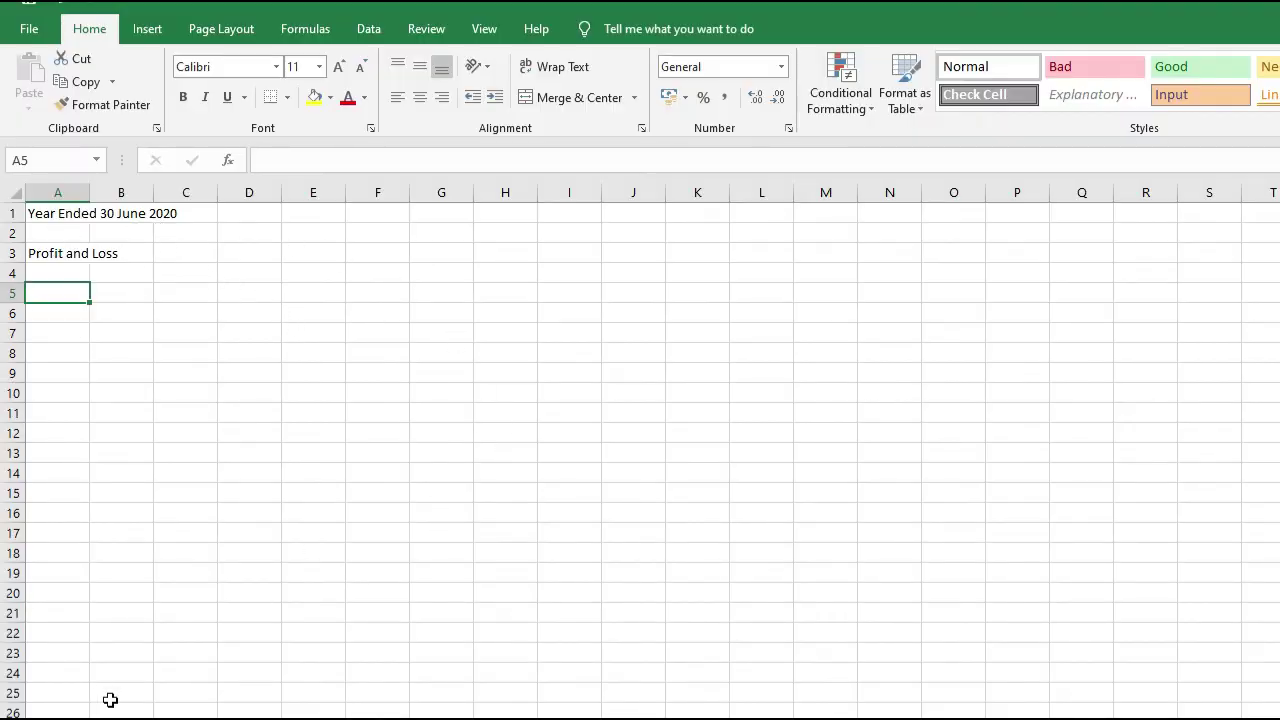
# Label A7:A9 as Revenue, Cost of sales and Gross profit margin.
pyautogui.click(229, 292)
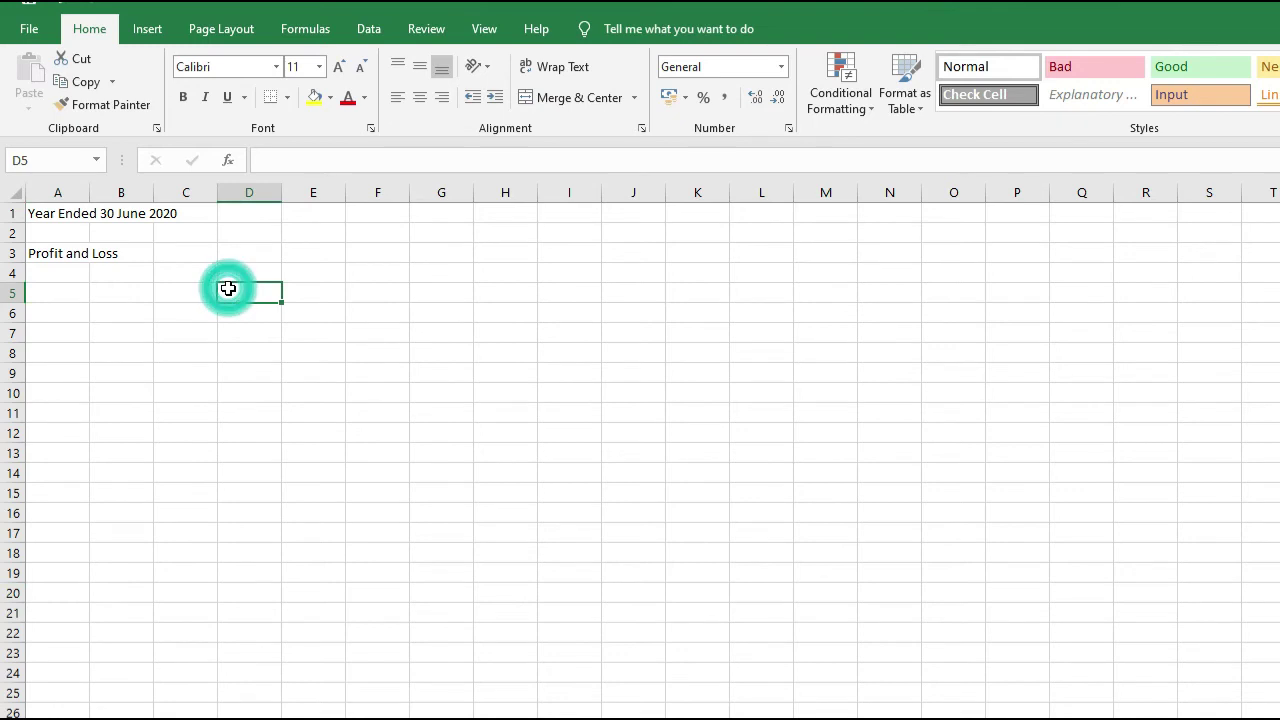
pyautogui.write('£')
pyautogui.press('Escape')
pyautogui.press('Down')
pyautogui.press('Left')
pyautogui.press('Left')
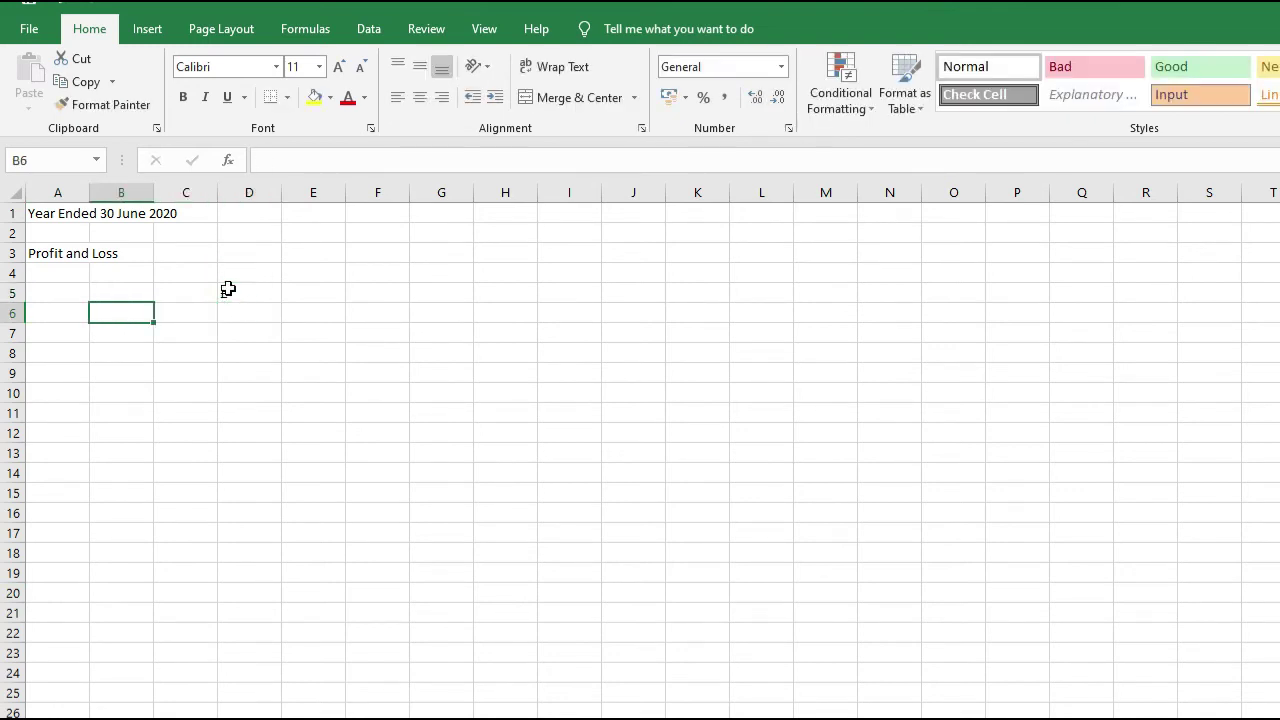
pyautogui.press('Left')
pyautogui.press('Down')
pyautogui.write('Revenue')
pyautogui.press('Return')
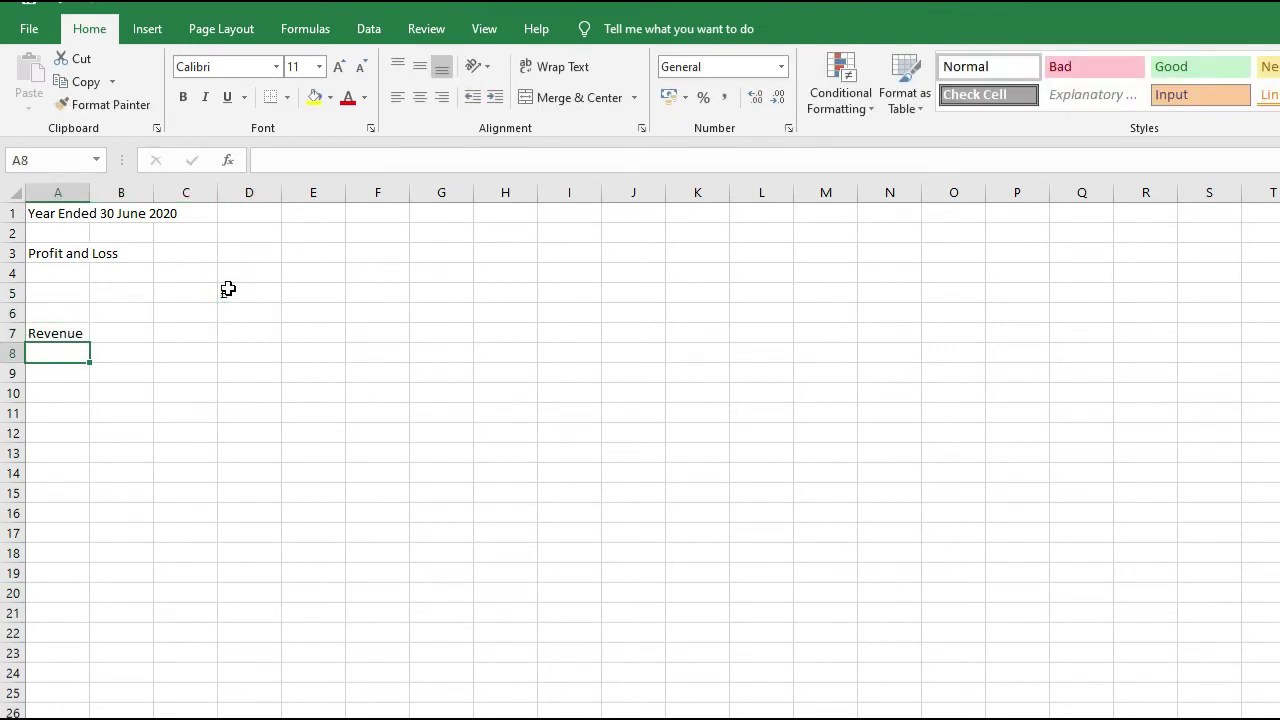
pyautogui.write('Cost of sales')
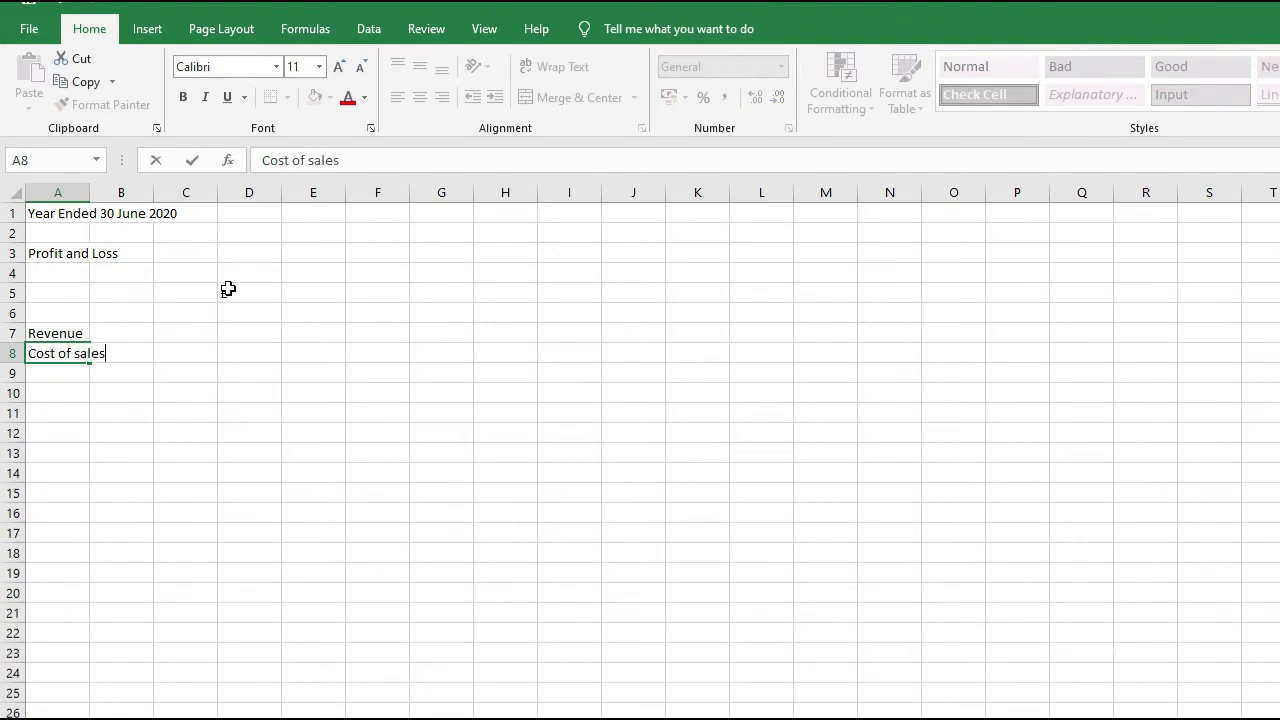
pyautogui.press('Return')
pyautogui.write('Gross pro')
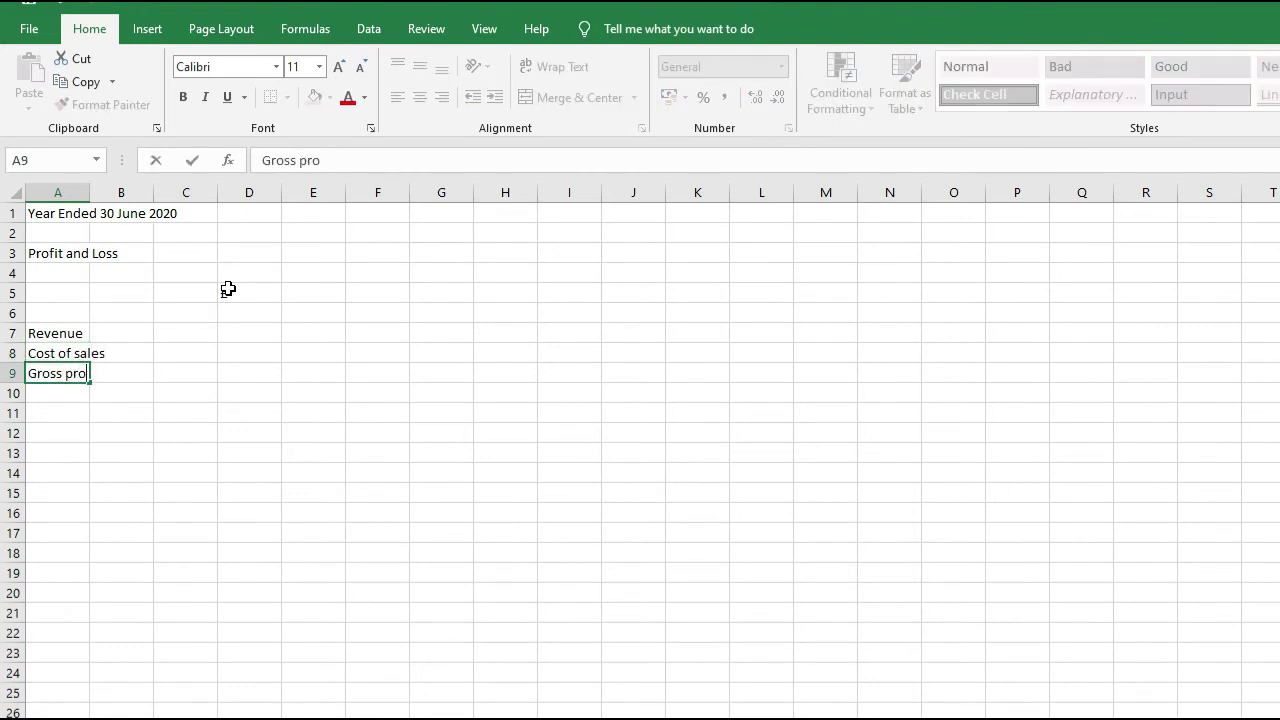
pyautogui.write('fit margin')
pyautogui.press('Return')
# Enter 100000 and -50000 in D7:D8 and AutoSum them into D9.
pyautogui.press('Return')
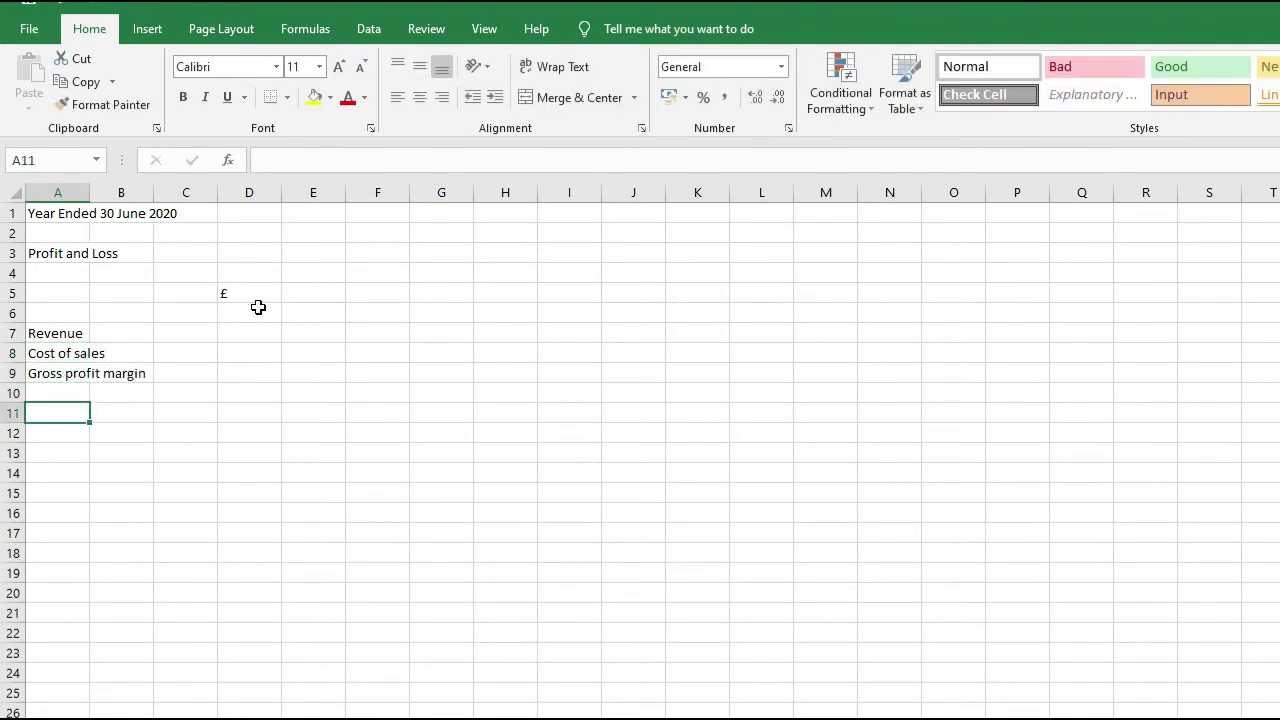
pyautogui.click(247, 333)
pyautogui.write('100000')
pyautogui.press('Return')
pyautogui.write('-50000')
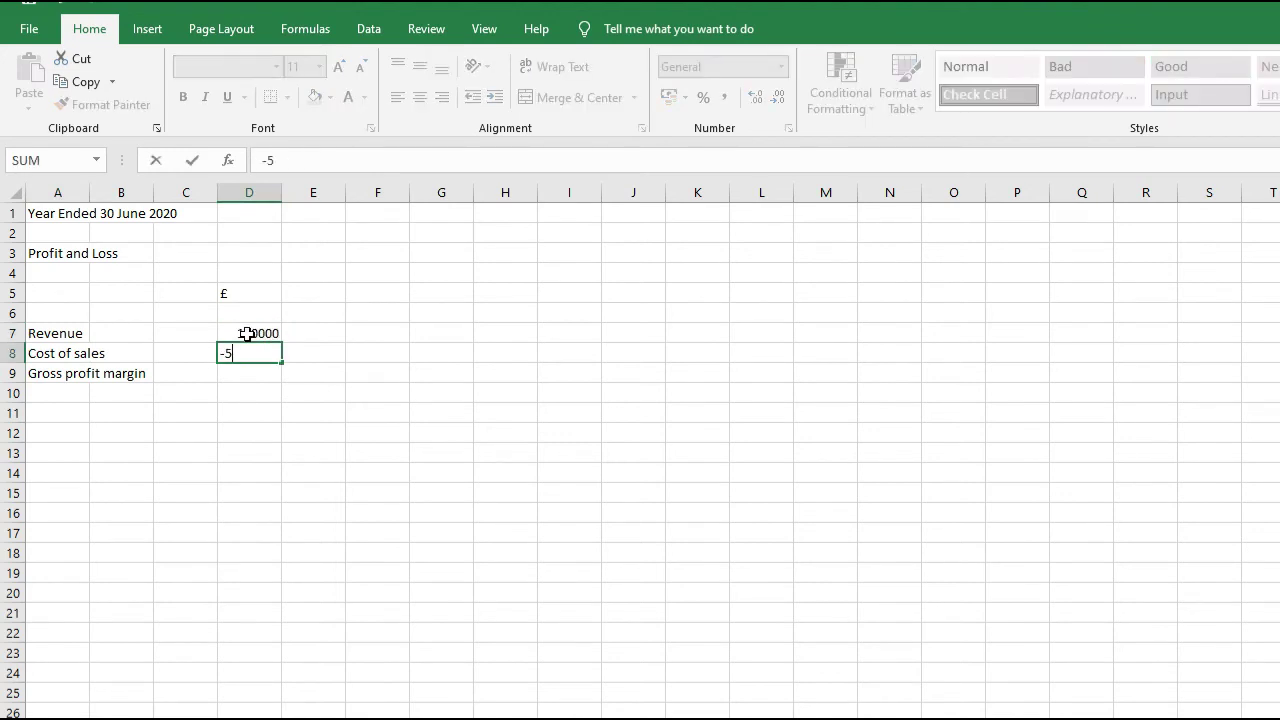
pyautogui.press('Return')
pyautogui.hotkey('alt', '=')
pyautogui.press('Return')
# Give D9 a Top and Double Bottom Border and centre the £ in D5.
pyautogui.click(245, 375)
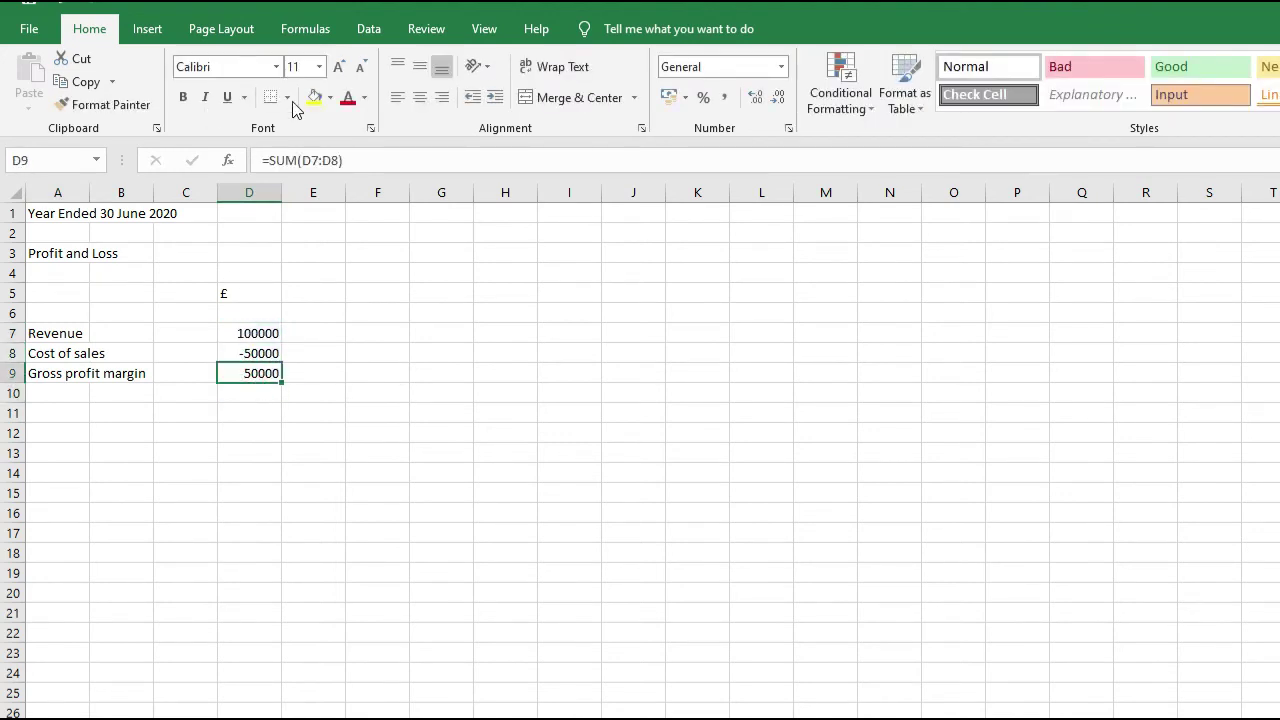
pyautogui.click(287, 97)
pyautogui.click(337, 437)
pyautogui.click(155, 497)
pyautogui.click(231, 296)
pyautogui.click(420, 97)
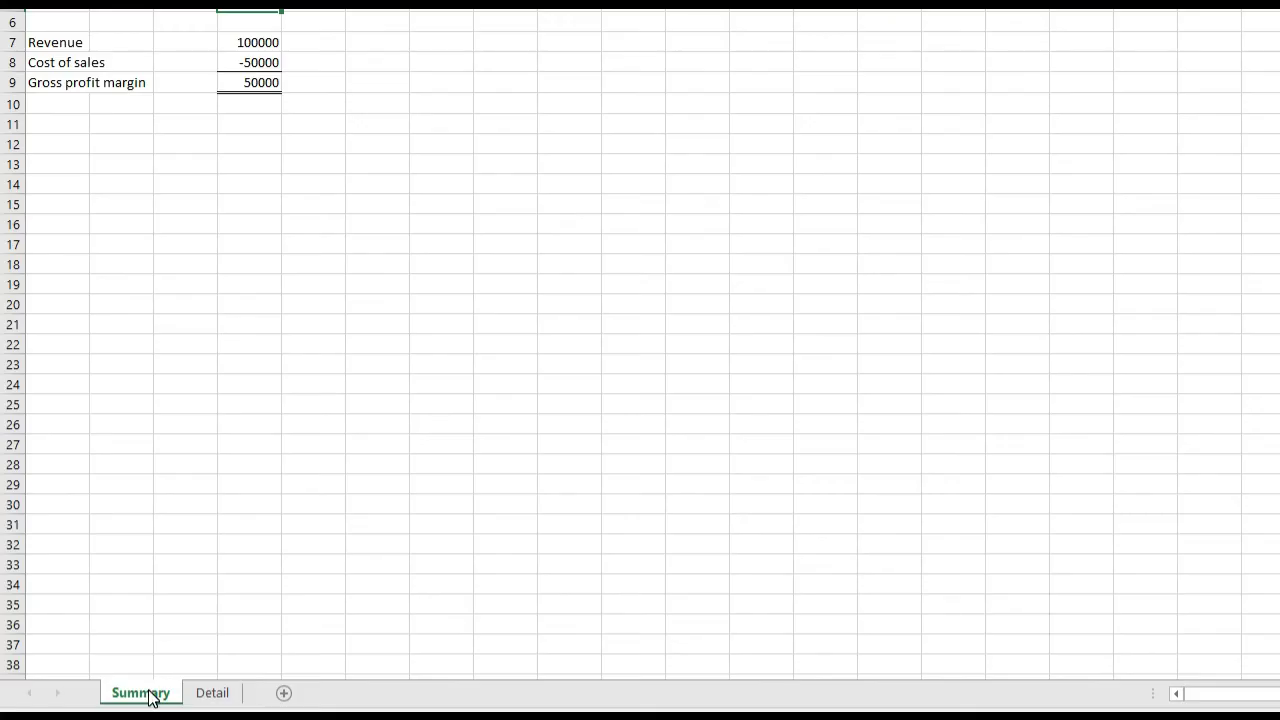
# Copy the Summary sheet as Summary (2) placed before Summary, then return to Summary.
pyautogui.rightClick(105, 694)
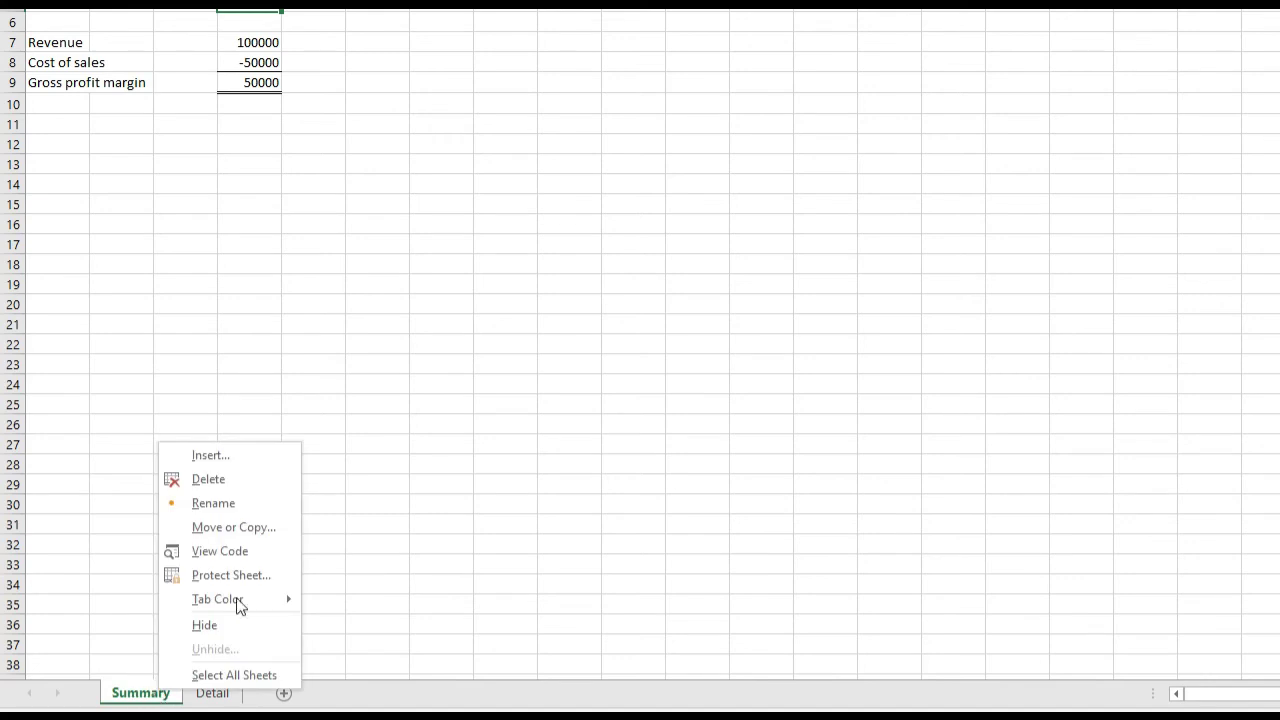
pyautogui.click(250, 527)
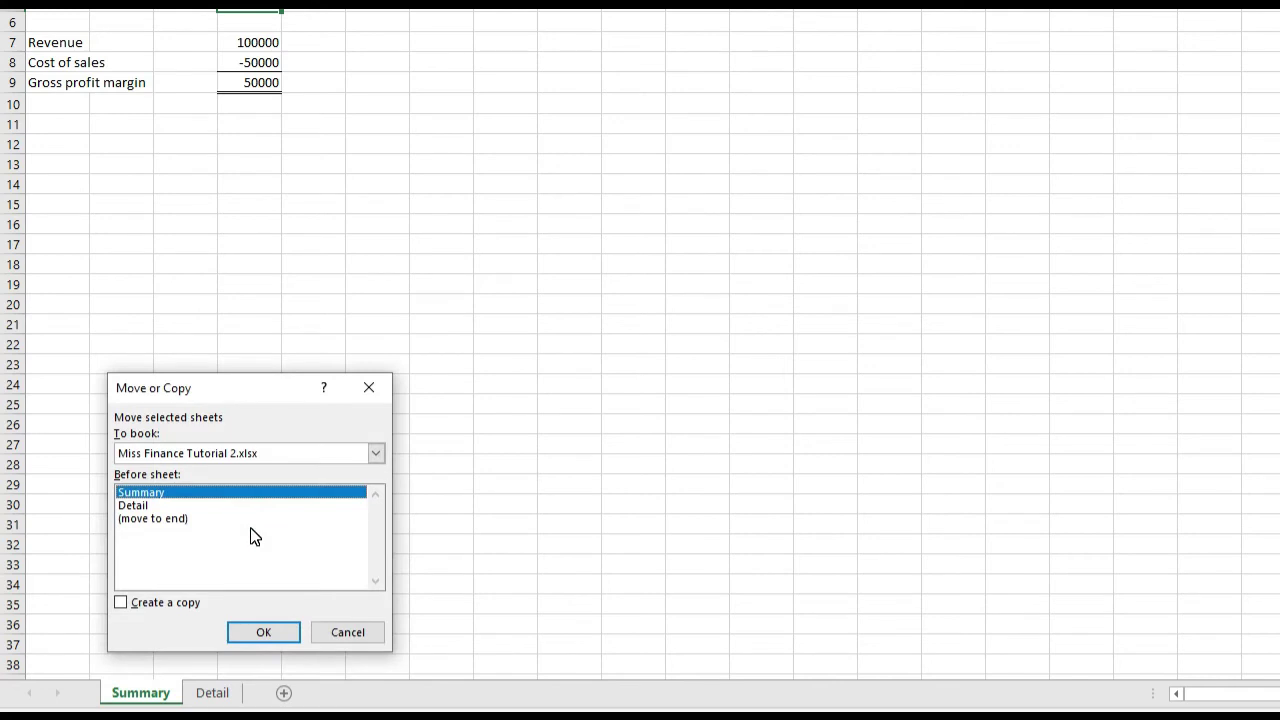
pyautogui.click(142, 494)
pyautogui.click(144, 602)
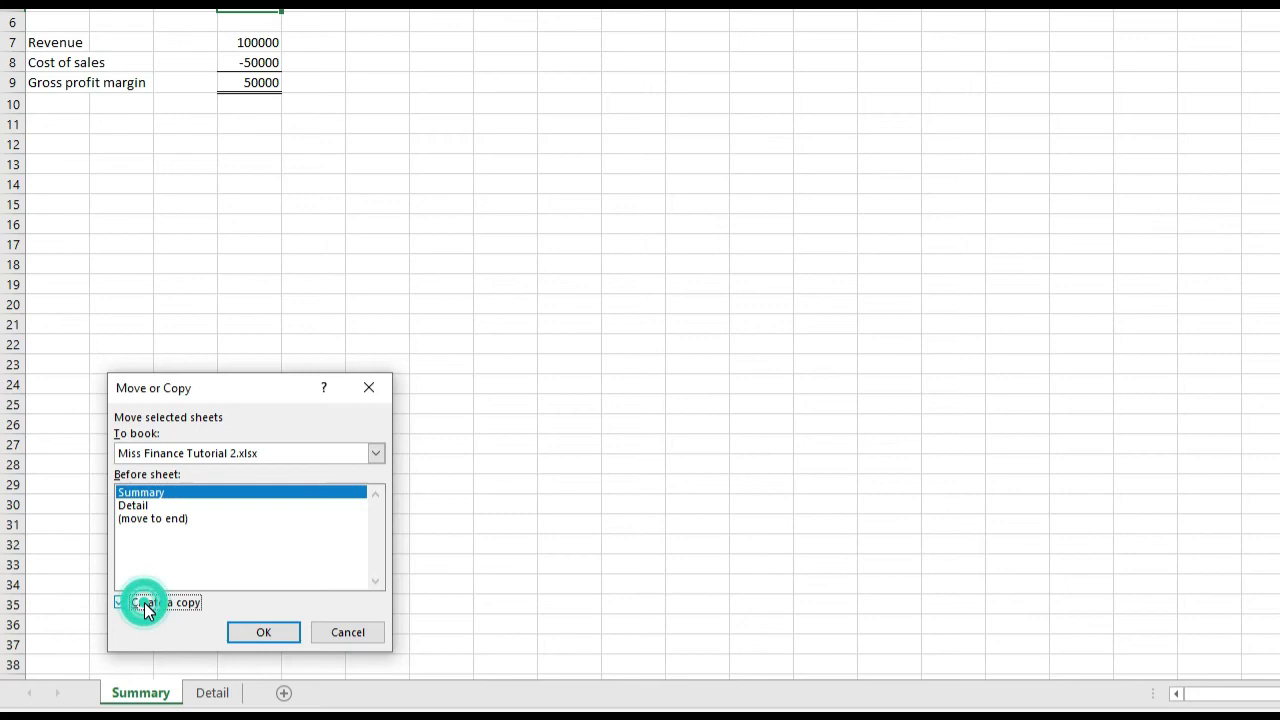
pyautogui.click(264, 633)
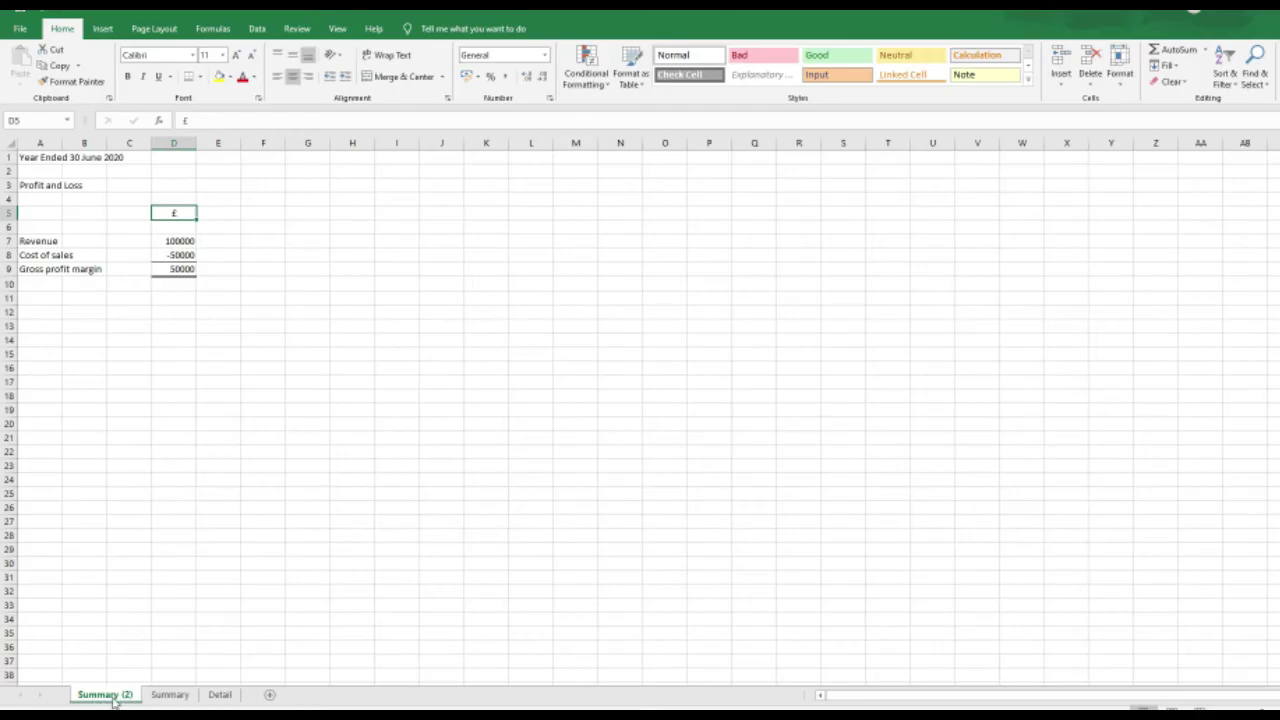
pyautogui.click(169, 695)
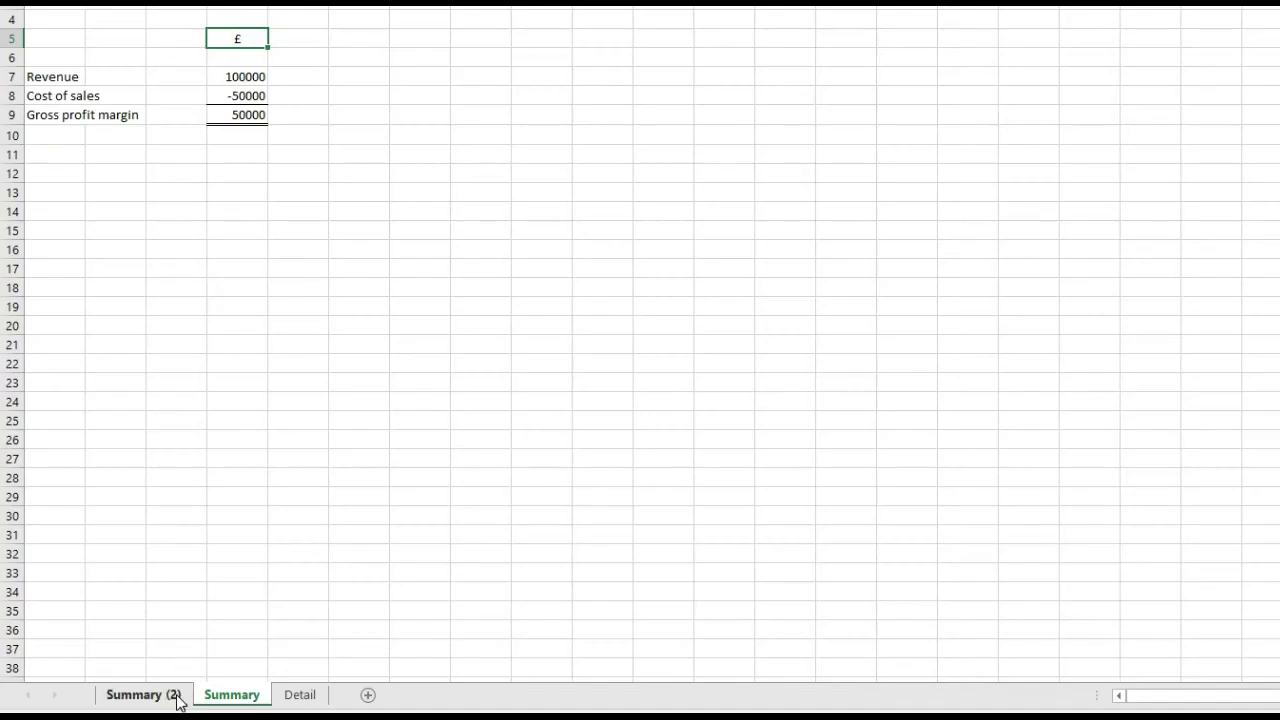
# Rename the Summary (2) sheet tab to Data.
pyautogui.rightClick(175, 698)
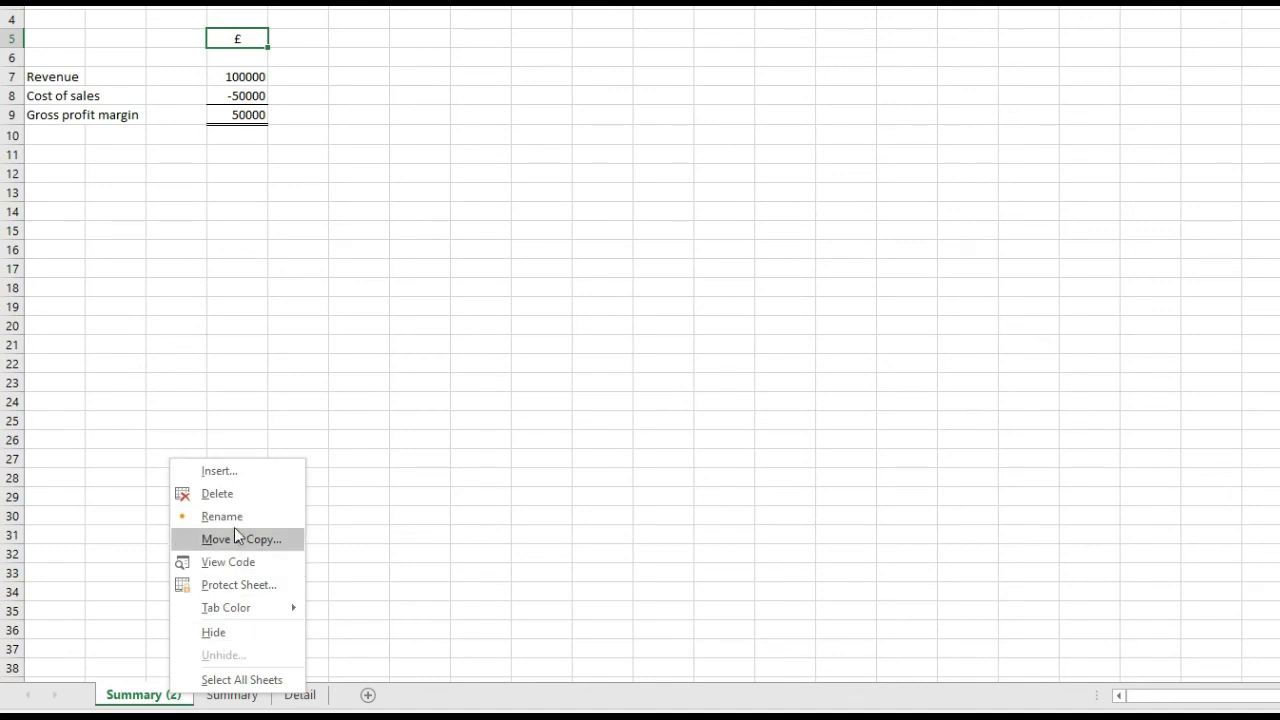
pyautogui.click(237, 517)
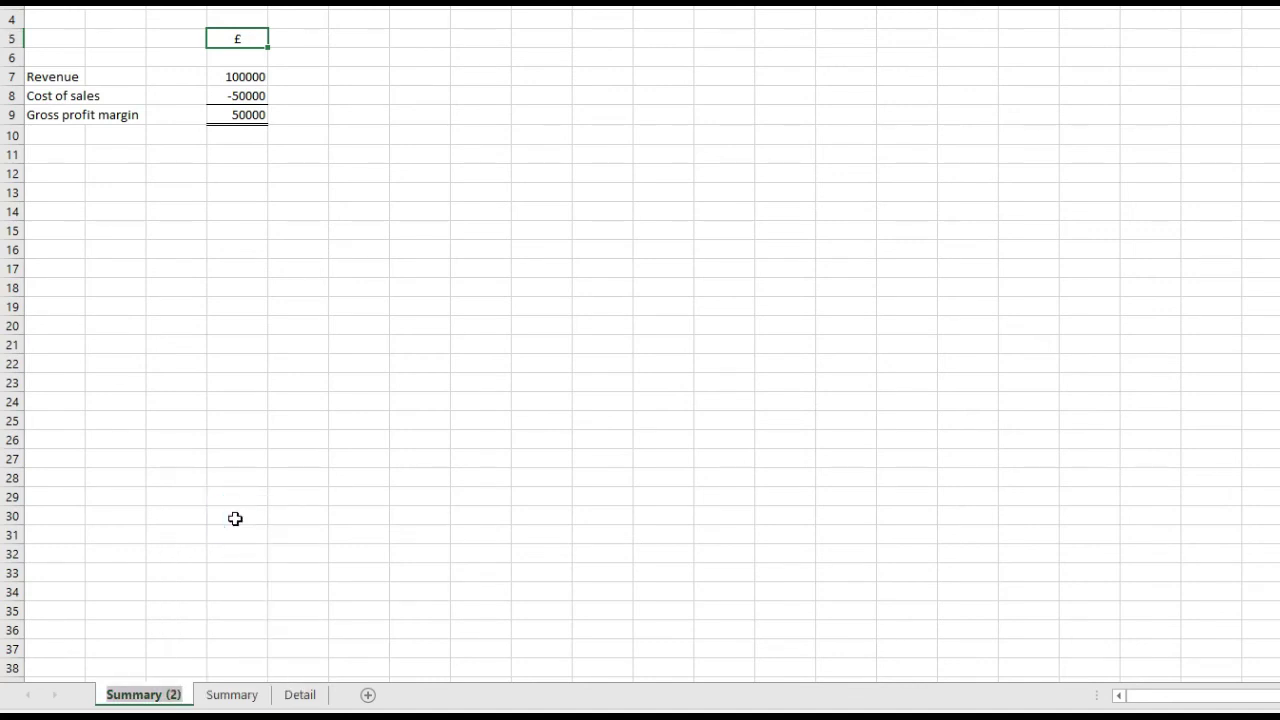
pyautogui.write('ta')
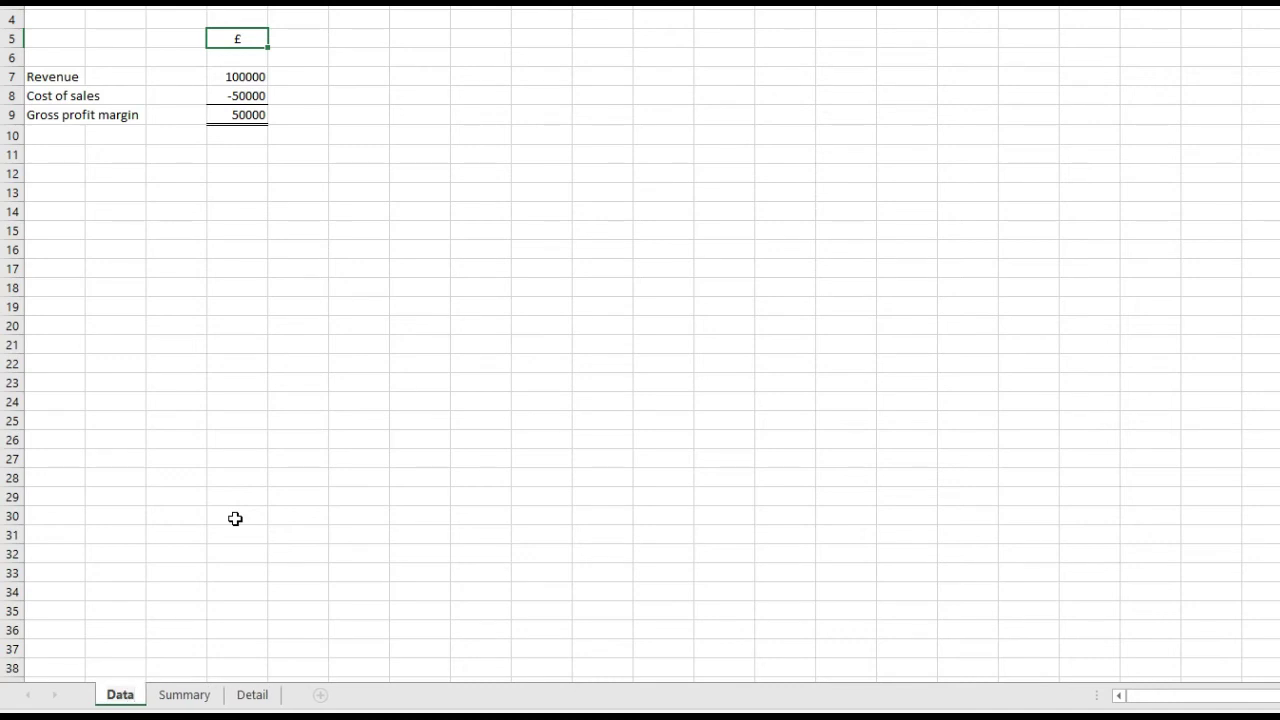
pyautogui.click(235, 518)
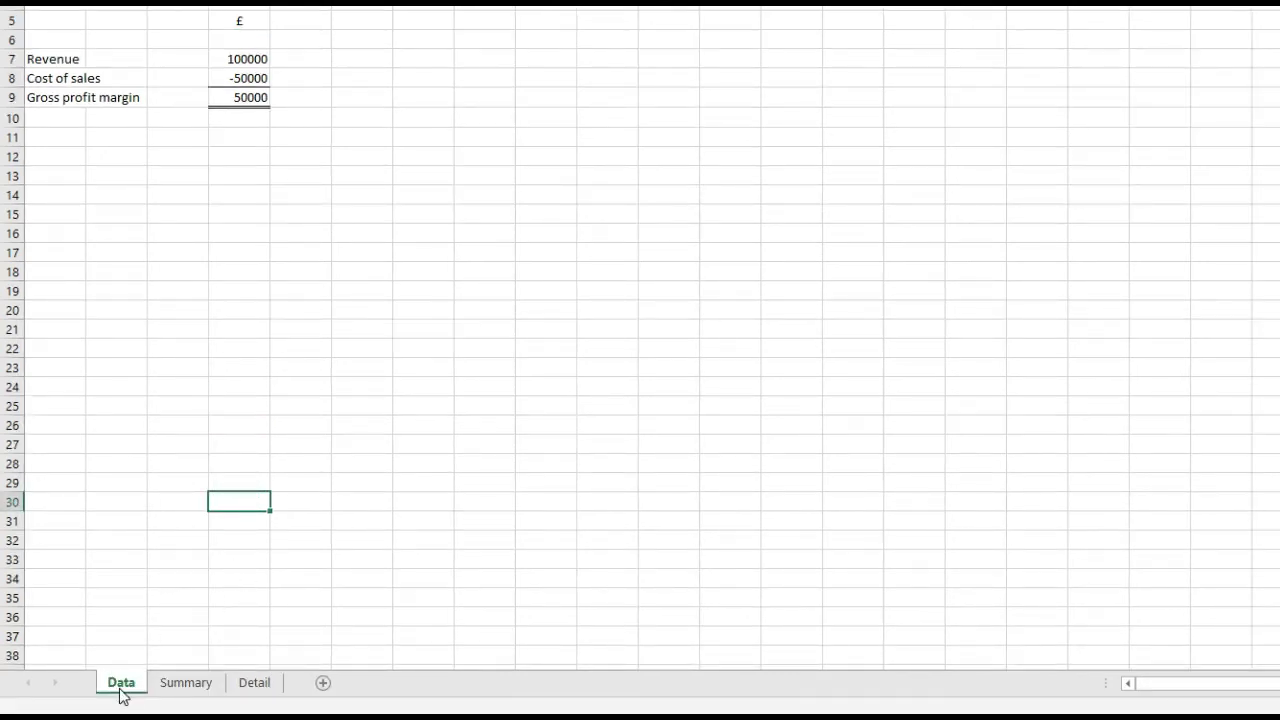
# Move the Data tab after Detail and add blank sheets Sheet5 through Sheet10.
pyautogui.moveTo(121, 684); pyautogui.dragTo(305, 678)
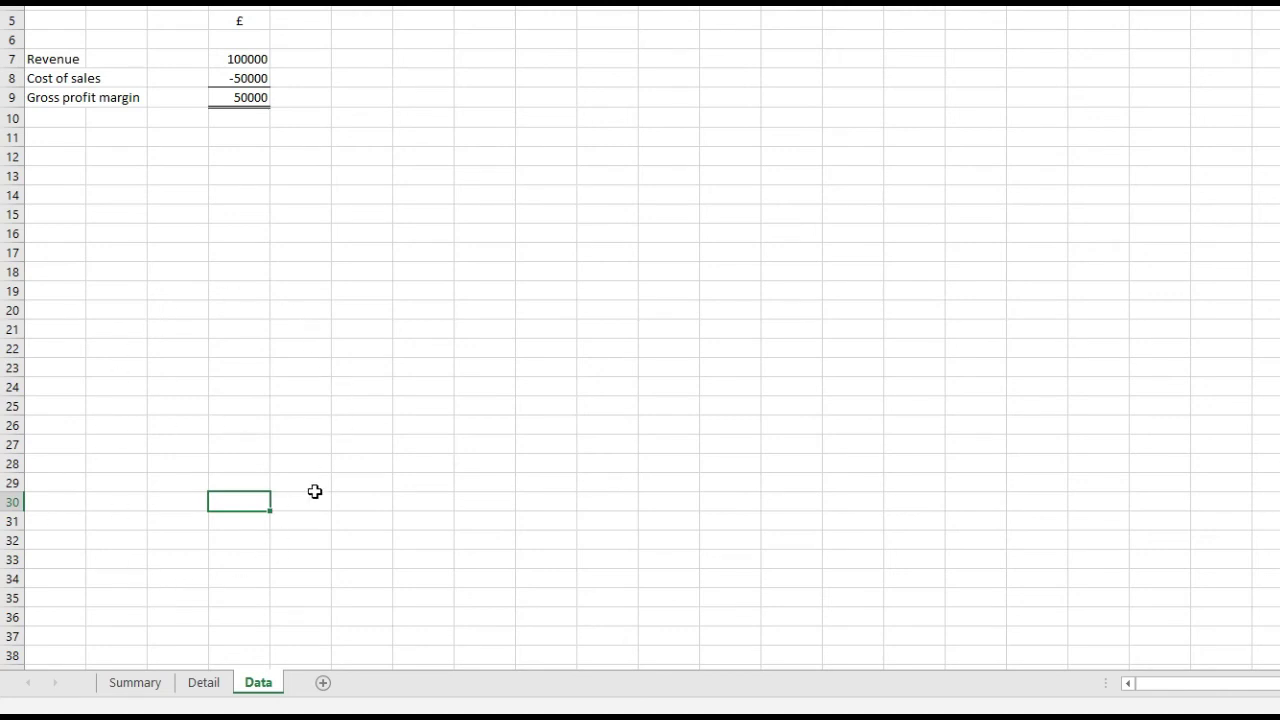
pyautogui.click(323, 684)
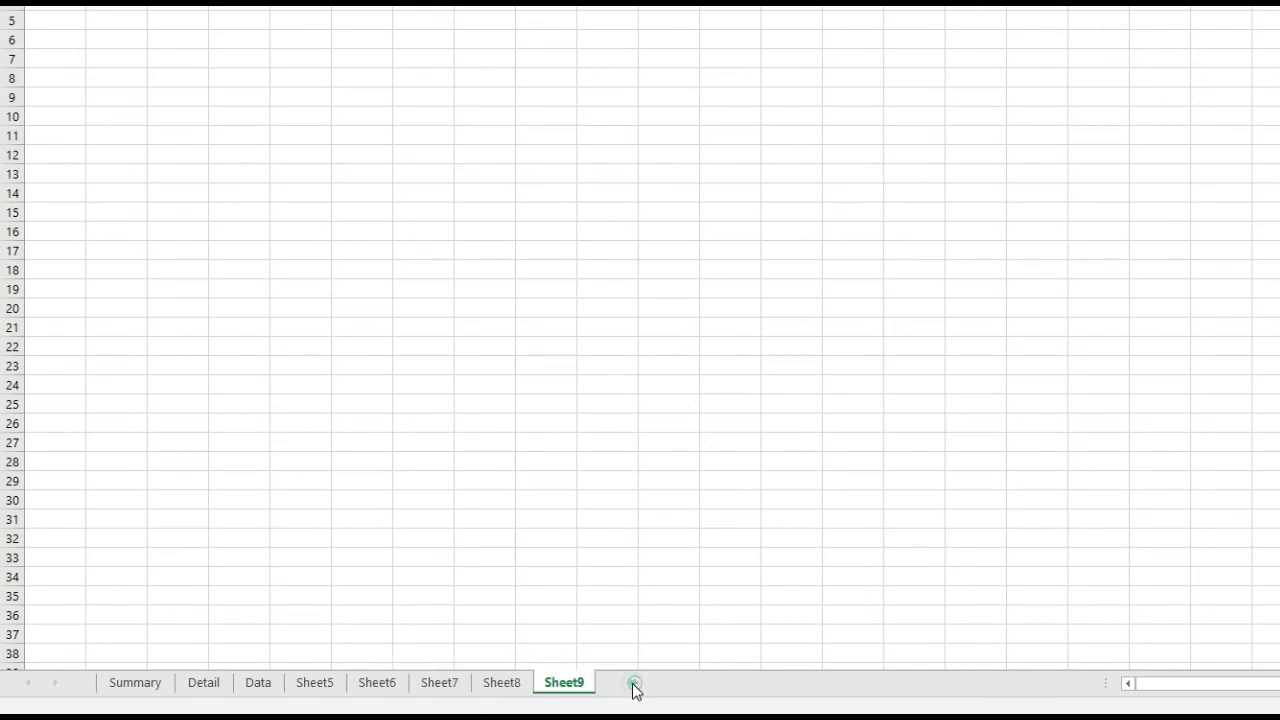
pyautogui.click(634, 684)
pyautogui.click(167, 595)
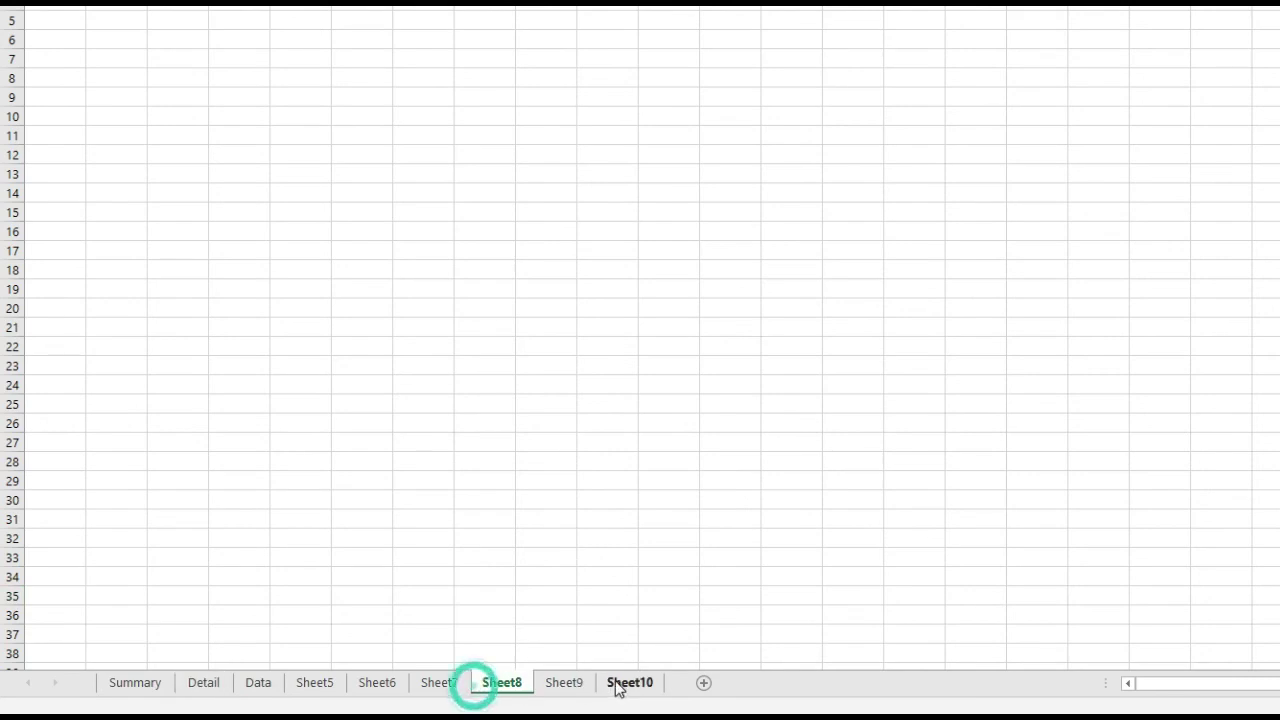
pyautogui.click(616, 682)
pyautogui.click(316, 684)
pyautogui.click(203, 684)
pyautogui.click(132, 684)
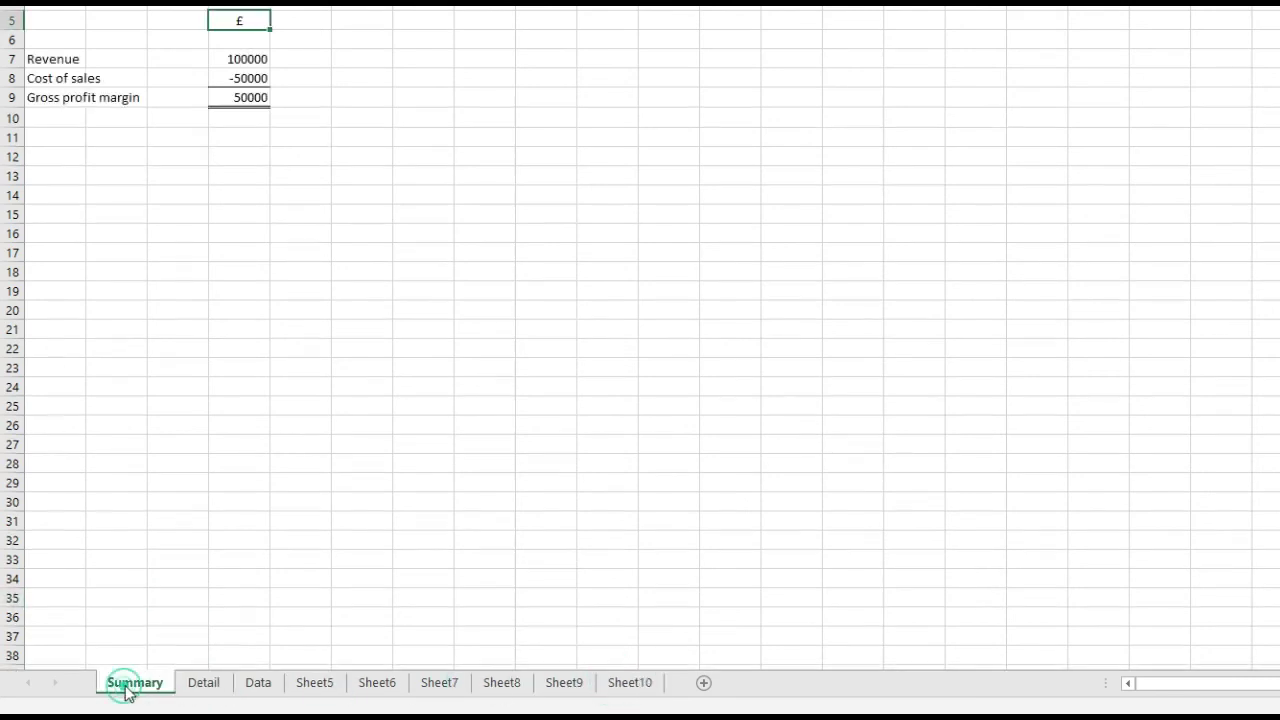
pyautogui.click(98, 468)
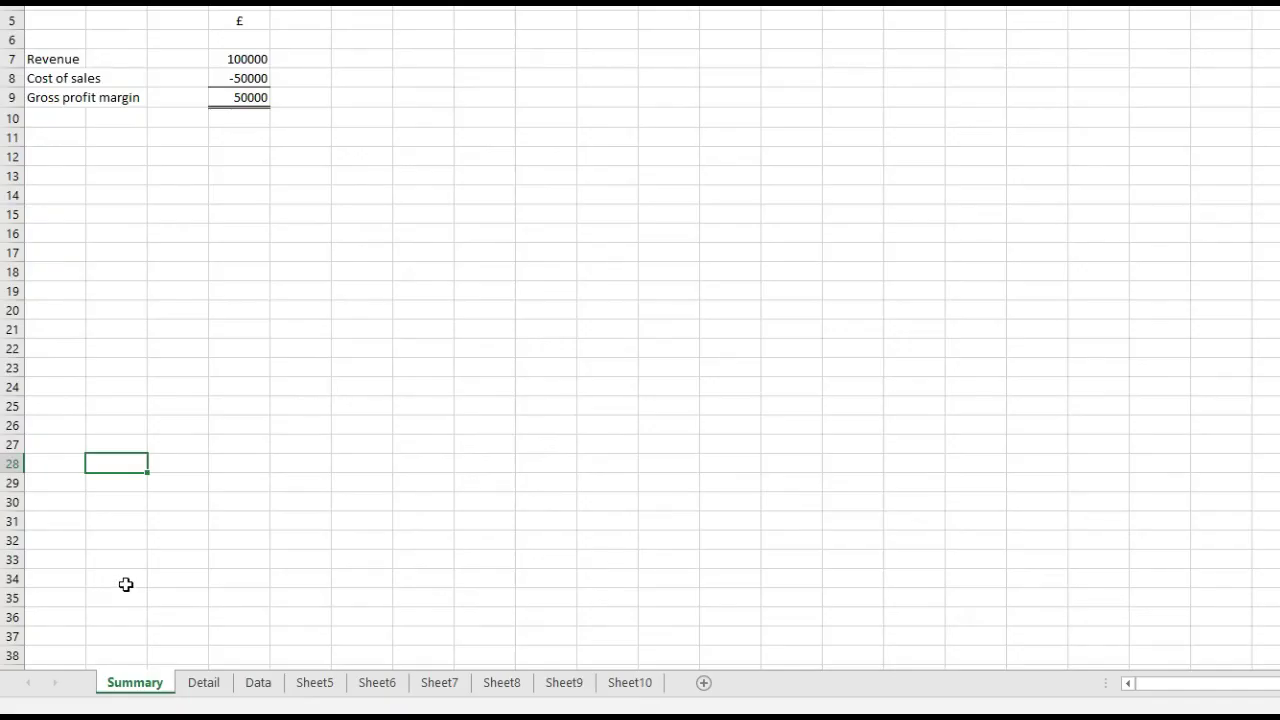
pyautogui.rightClick(58, 688)
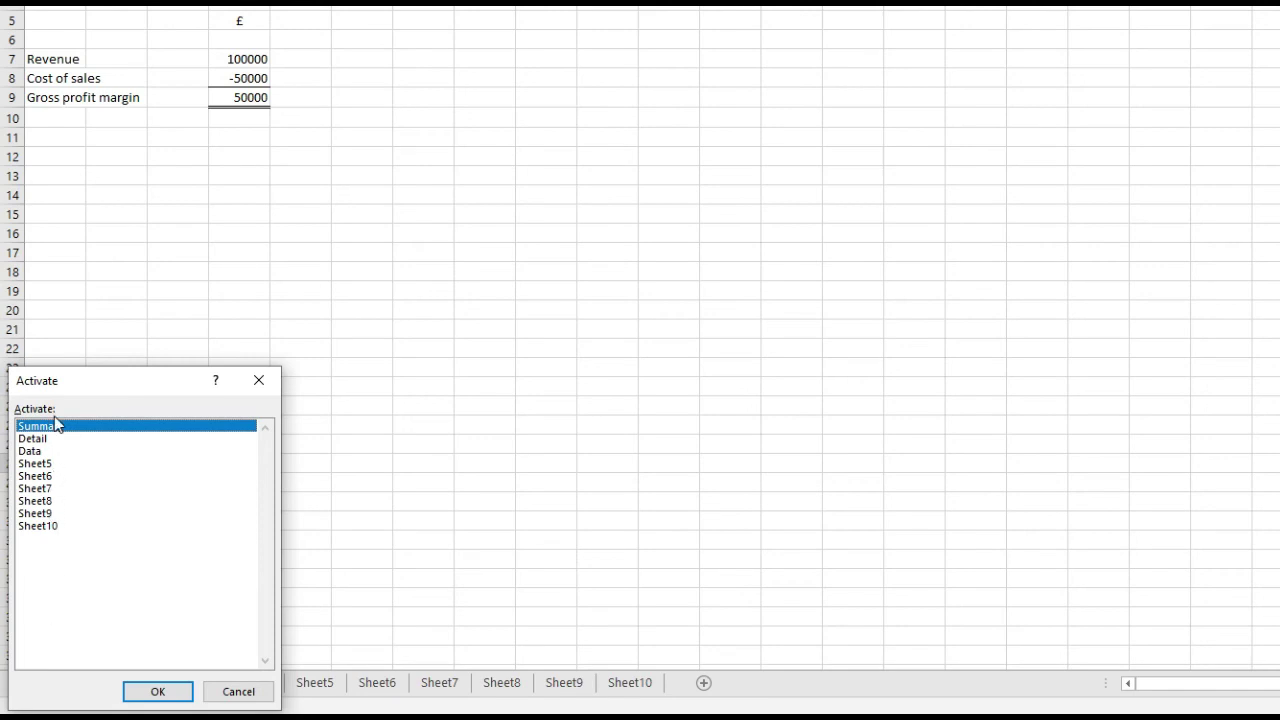
pyautogui.click(57, 500)
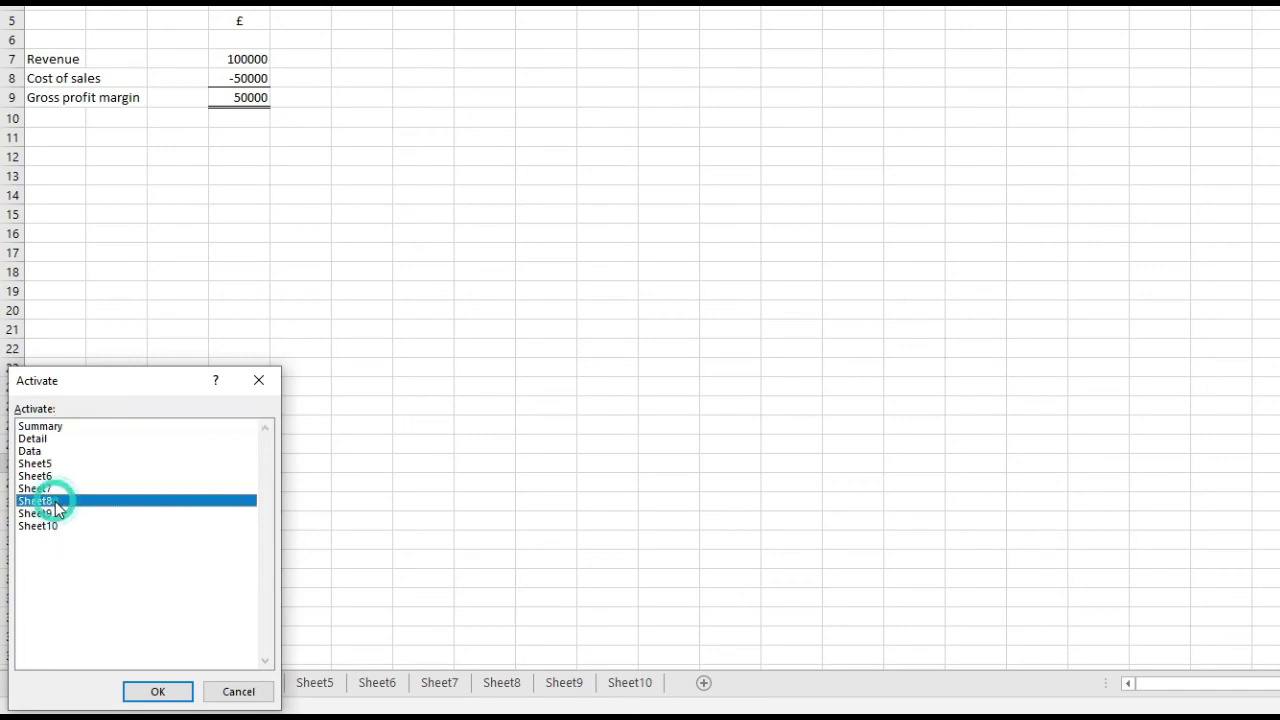
pyautogui.click(158, 692)
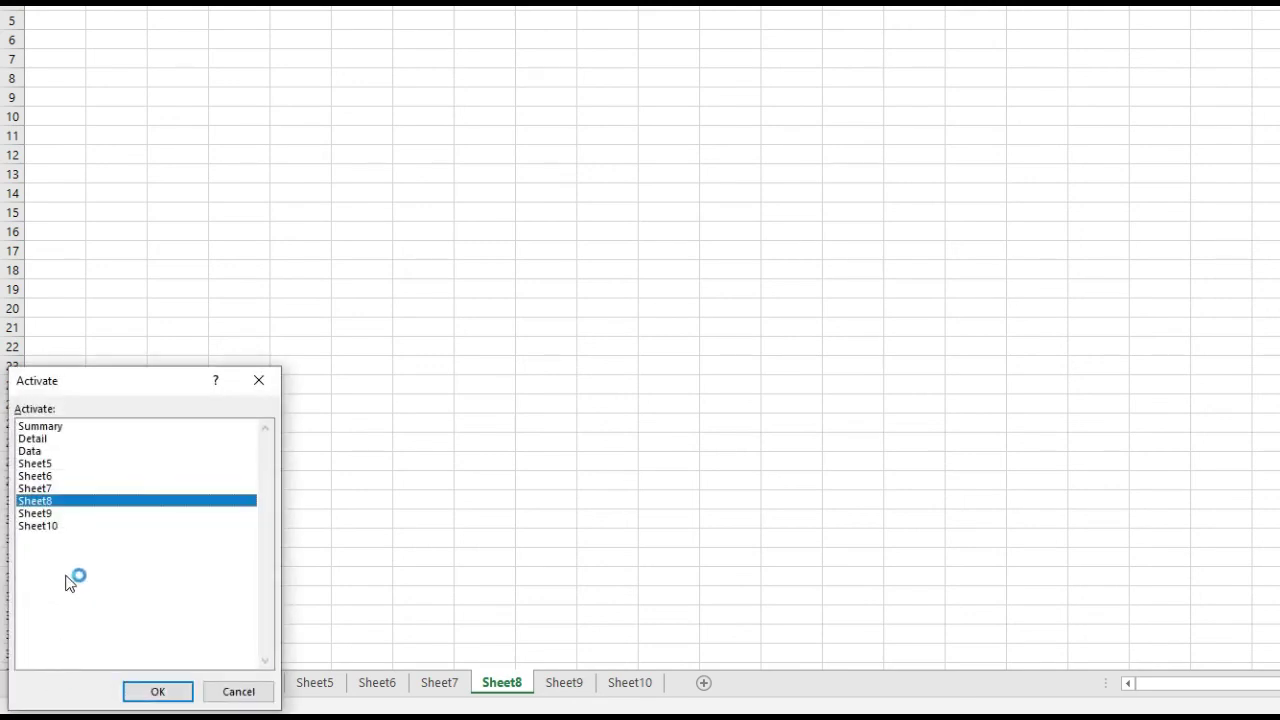
pyautogui.click(69, 426)
pyautogui.click(150, 691)
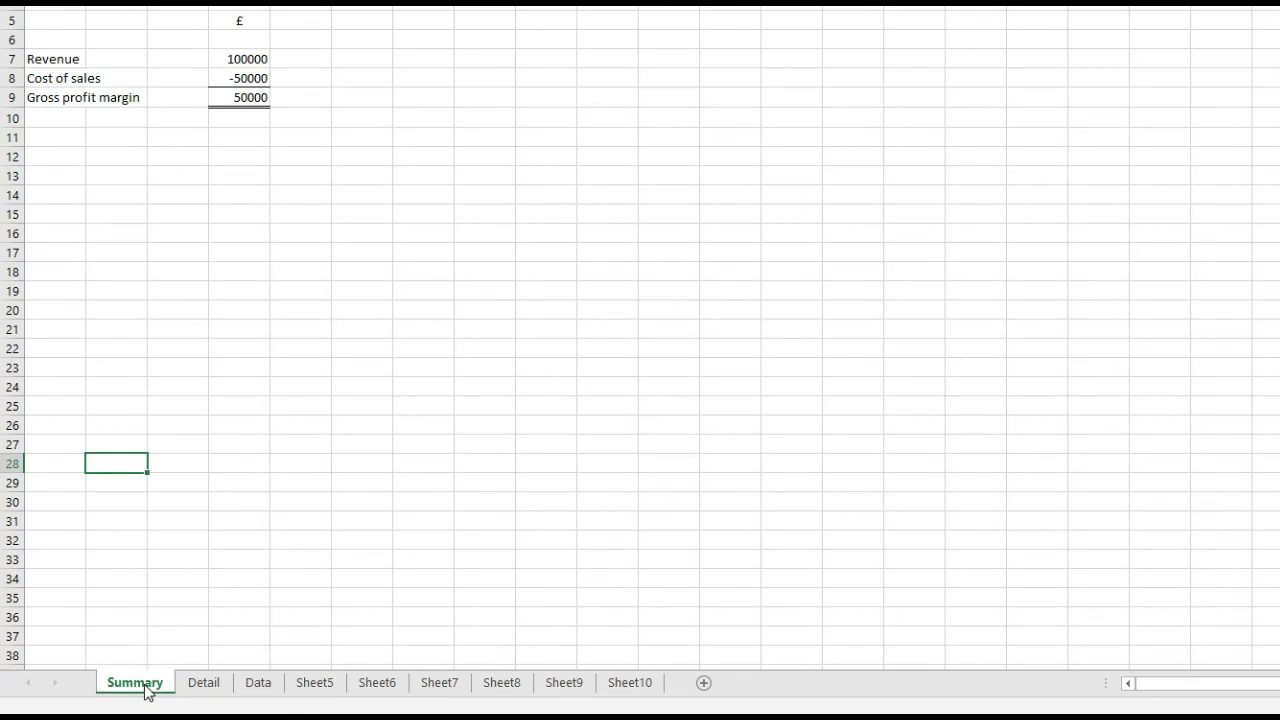
# From Summary, add eleven blank sheets Sheet11 to Sheet21, then show Summary again.
pyautogui.click(632, 684)
pyautogui.click(152, 682)
pyautogui.click(706, 686)
pyautogui.click(777, 684)
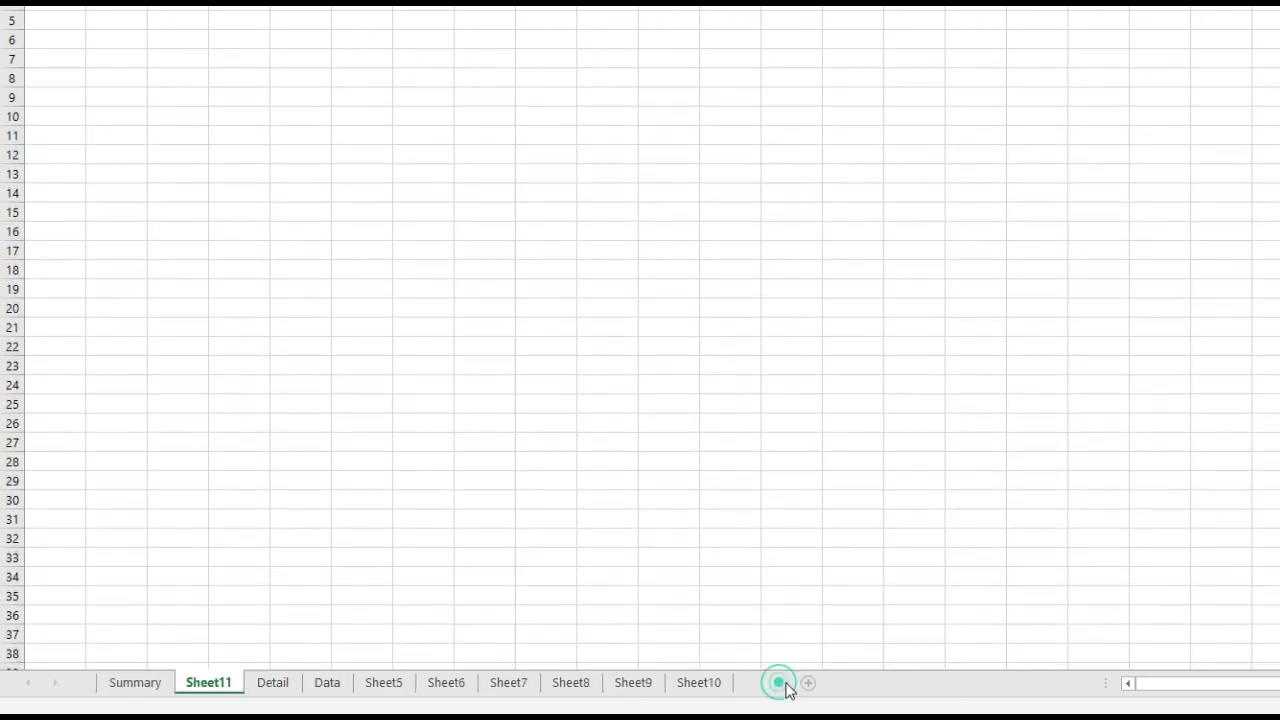
pyautogui.click(849, 686)
pyautogui.click(906, 688)
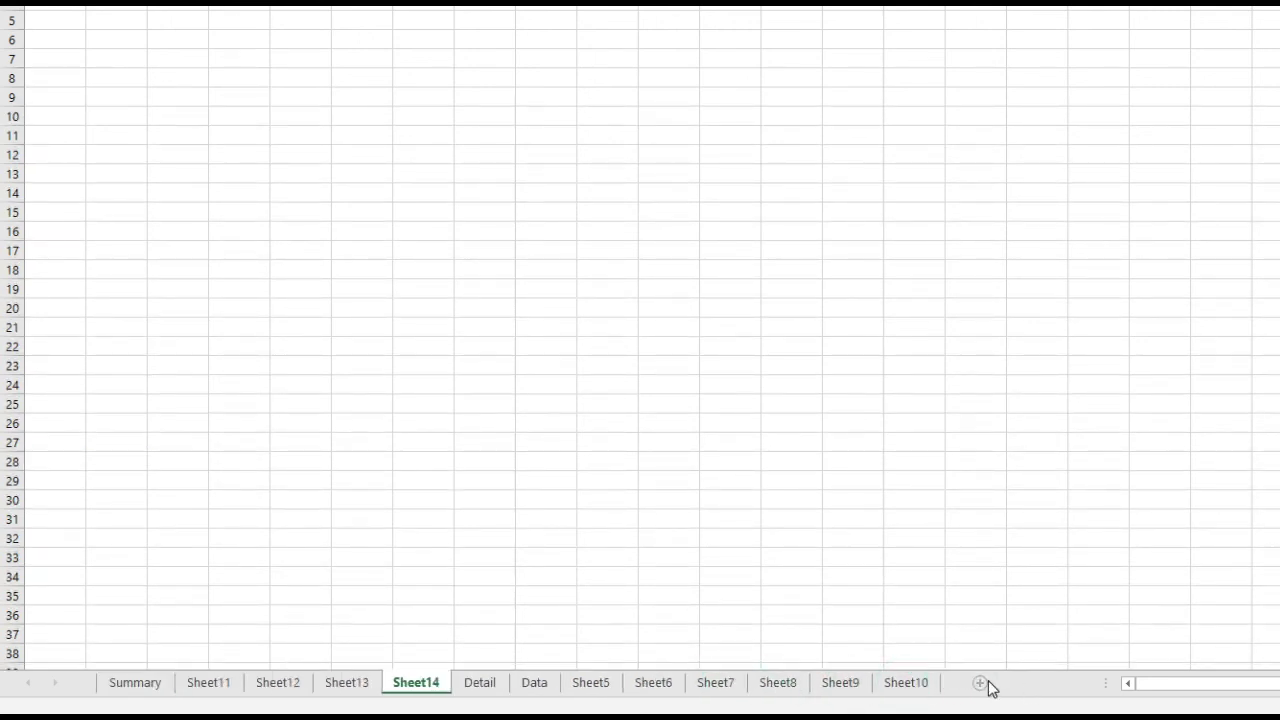
pyautogui.click(988, 686)
pyautogui.click(1055, 686)
pyautogui.click(1085, 688)
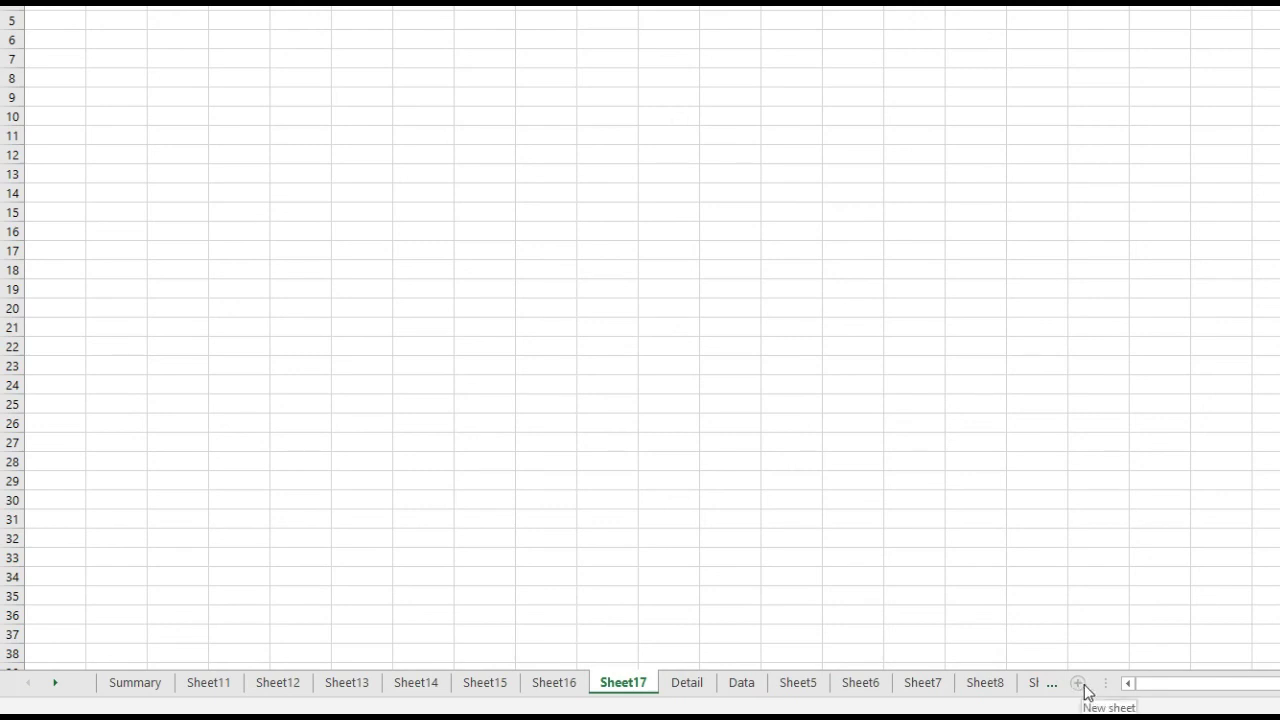
pyautogui.click(1078, 689)
pyautogui.click(1076, 688)
pyautogui.click(1077, 689)
pyautogui.click(1077, 688)
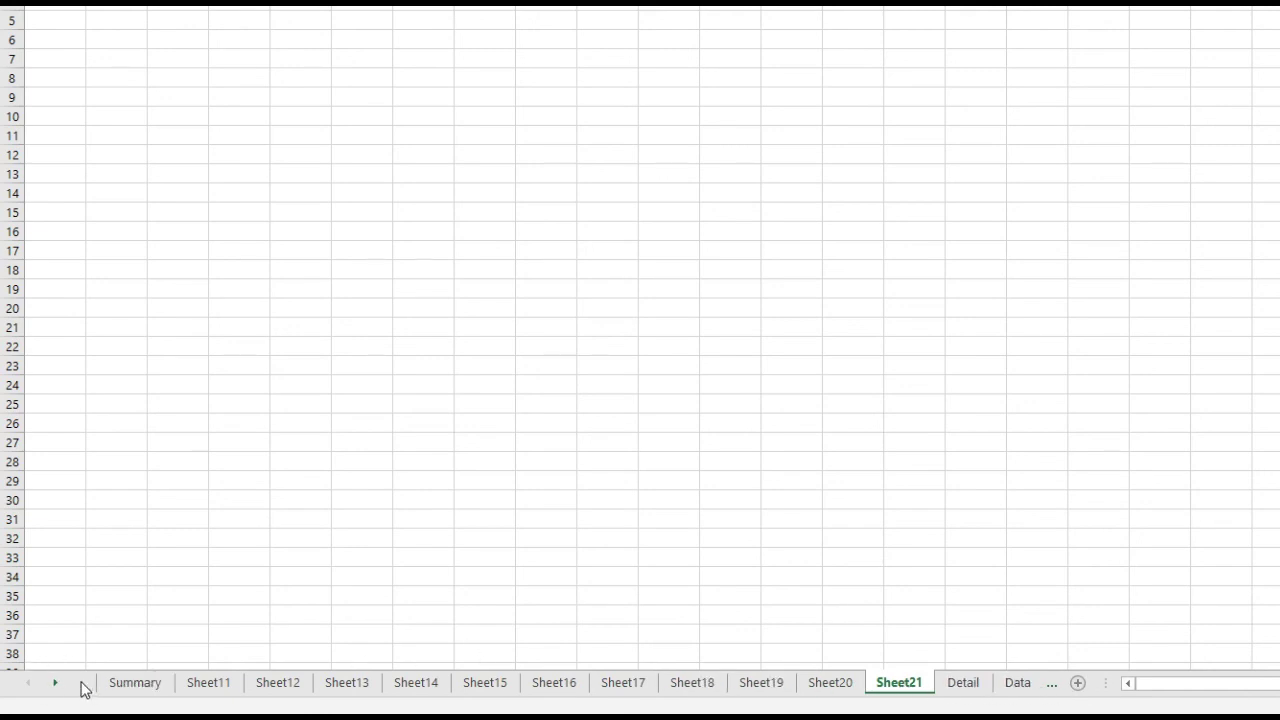
pyautogui.click(112, 688)
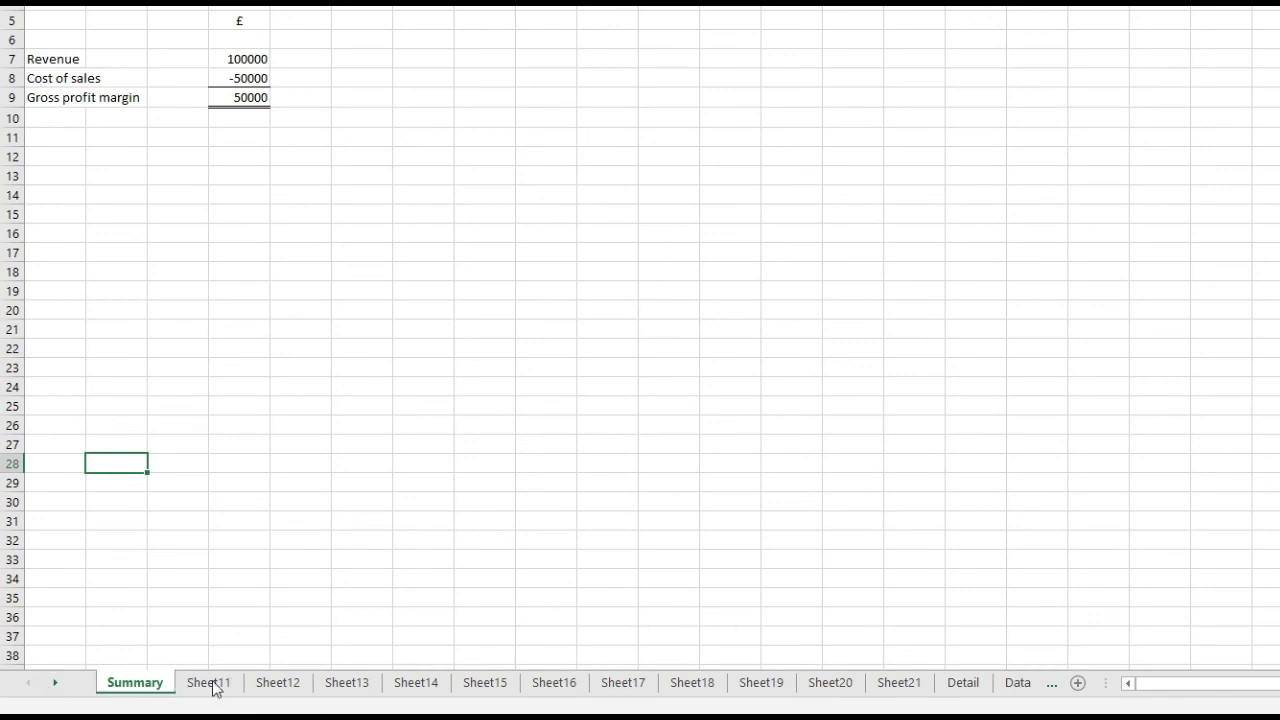
# Pick Sheet10 from the Activate list of all sheets to display it.
pyautogui.rightClick(40, 686)
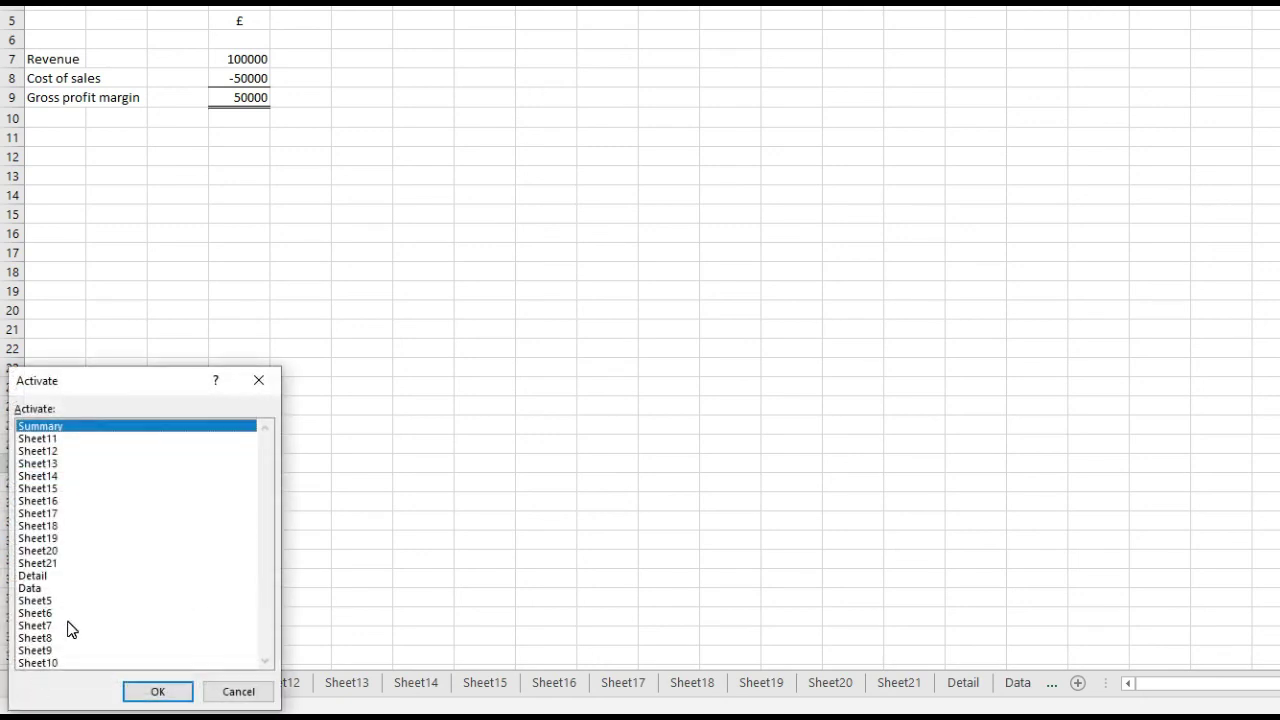
pyautogui.click(53, 662)
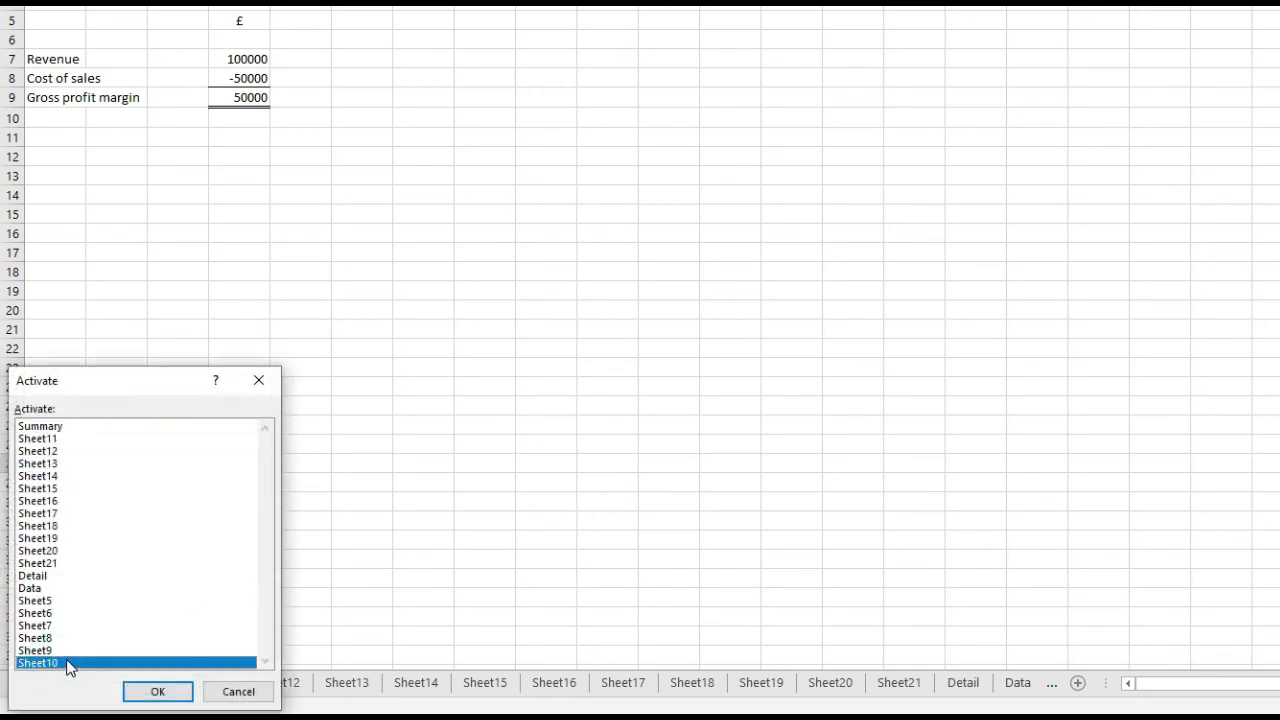
pyautogui.click(160, 692)
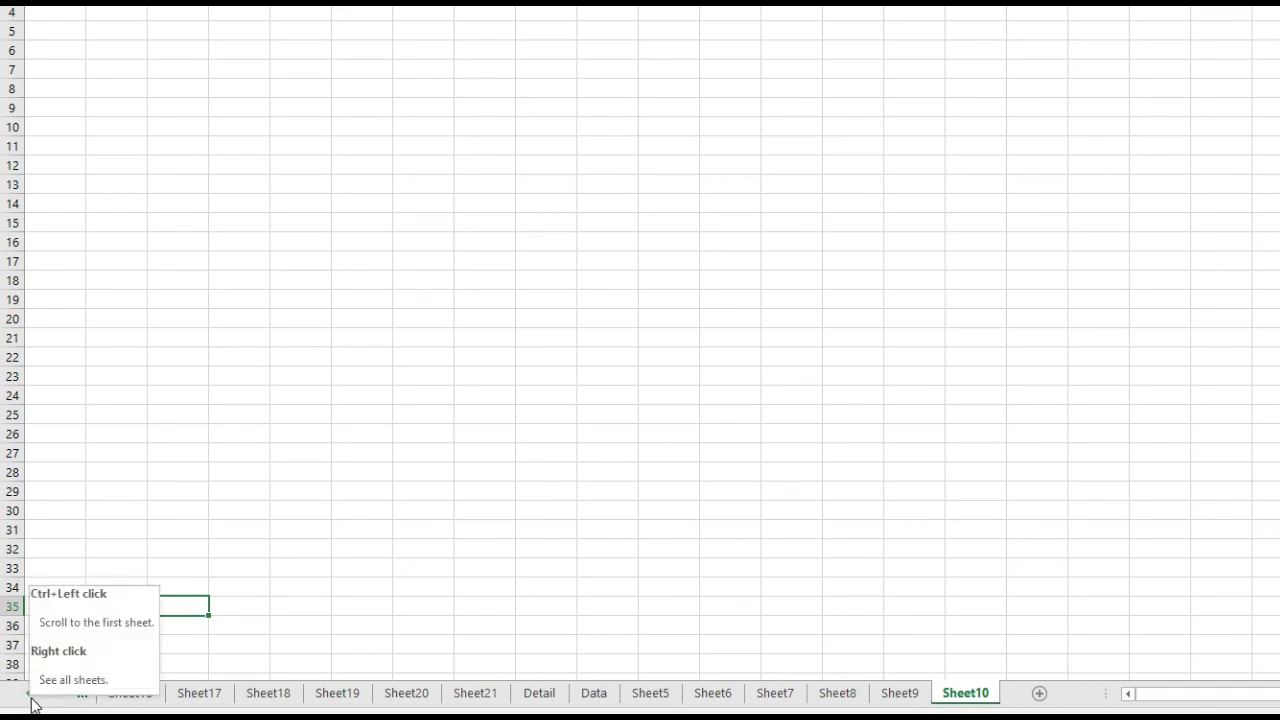
# Scroll the sheet tabs to visit Summary, then Sheet10.
pyautogui.keyDown('ctrl'); pyautogui.click(28, 693); pyautogui.keyUp('ctrl')
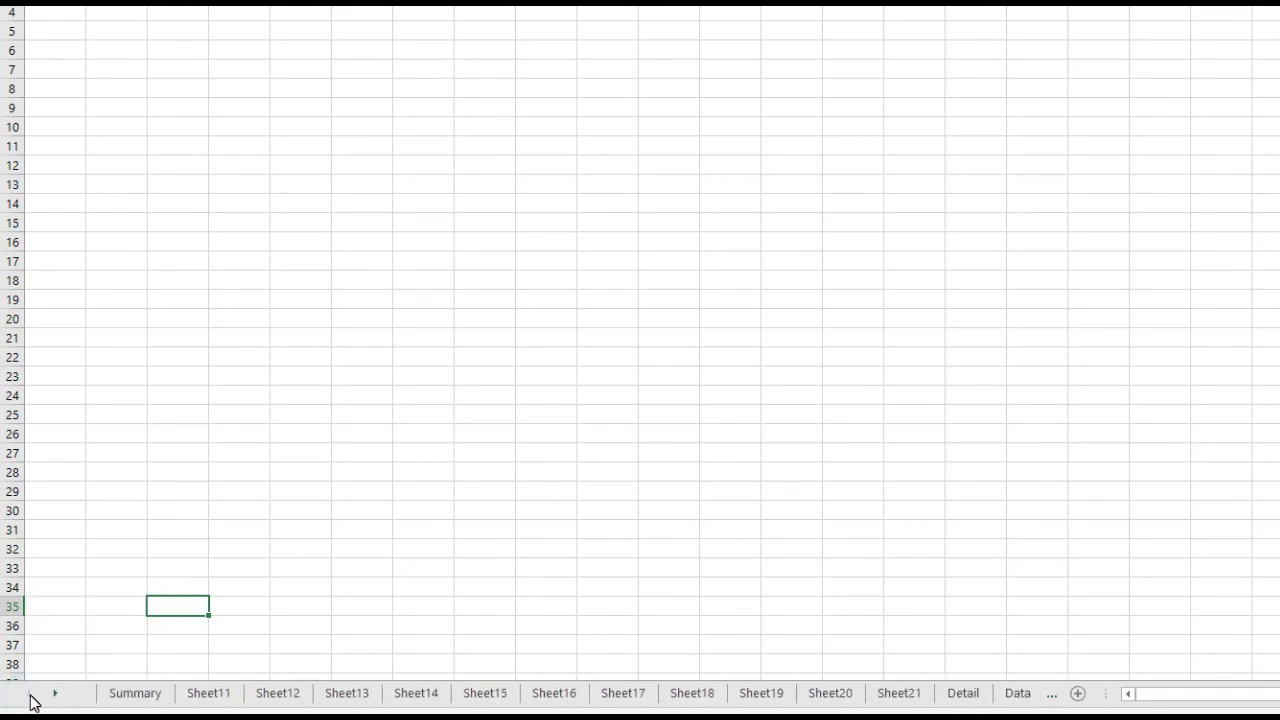
pyautogui.click(134, 693)
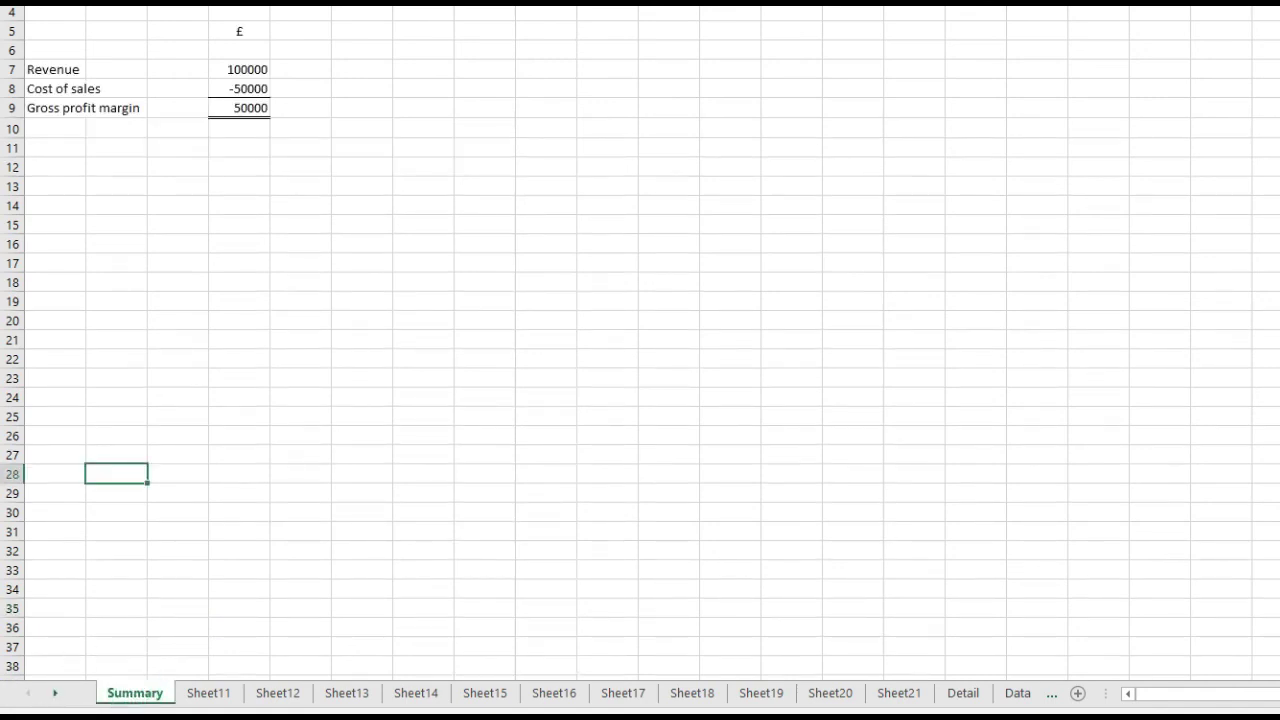
pyautogui.click(57, 700)
pyautogui.click(57, 700)
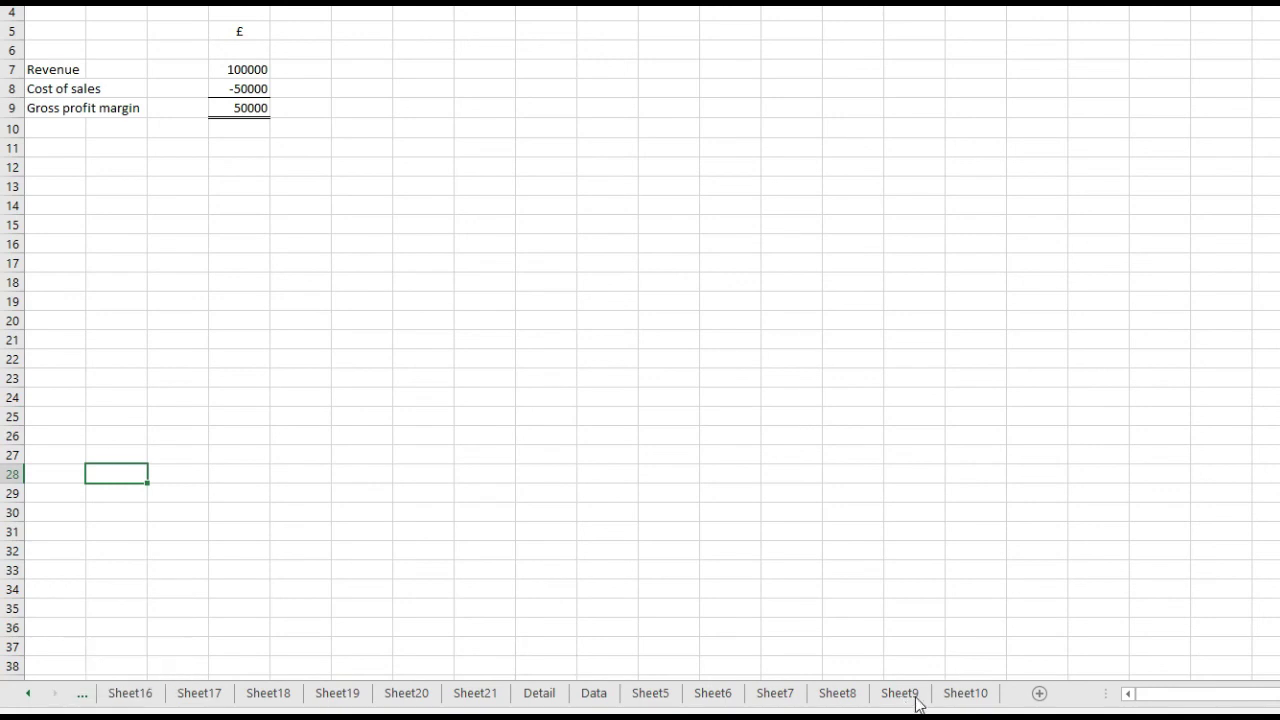
pyautogui.click(963, 696)
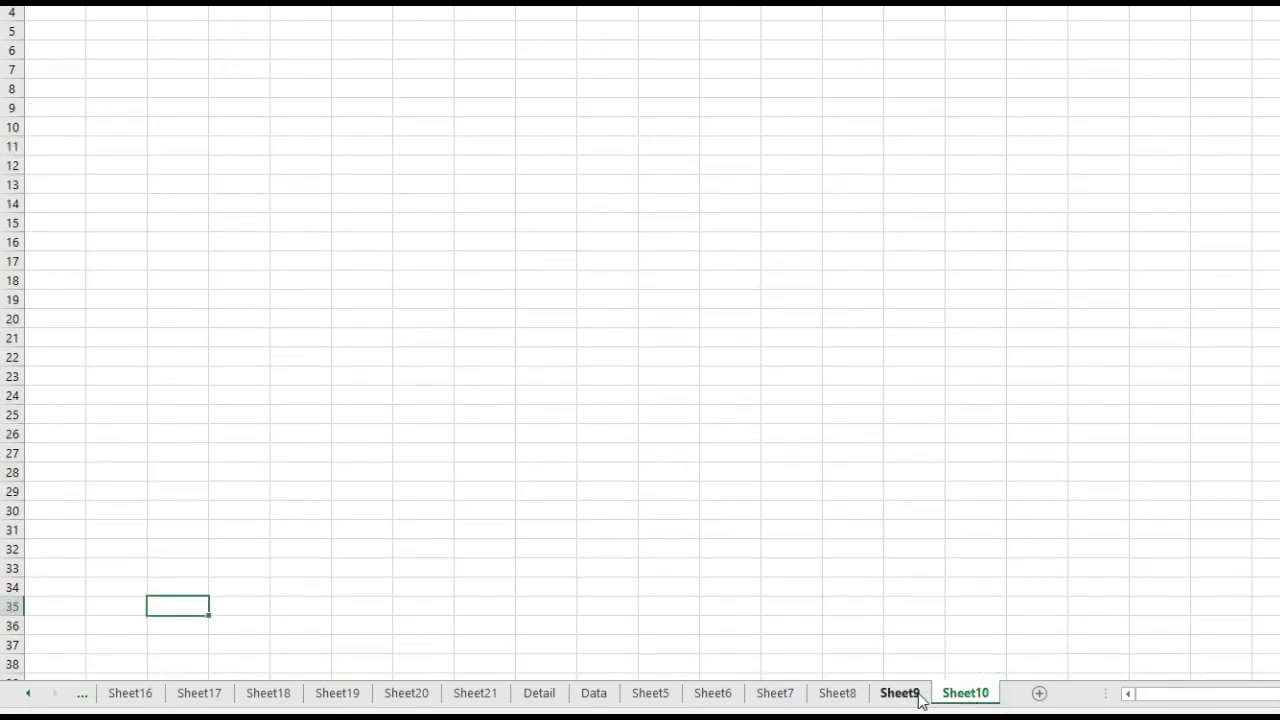
# Jump back to Summary, scroll the tabs forward and back, then select cells D30 and J11.
pyautogui.keyDown('ctrl'); pyautogui.click(30, 703); pyautogui.keyUp('ctrl')
pyautogui.click(108, 697)
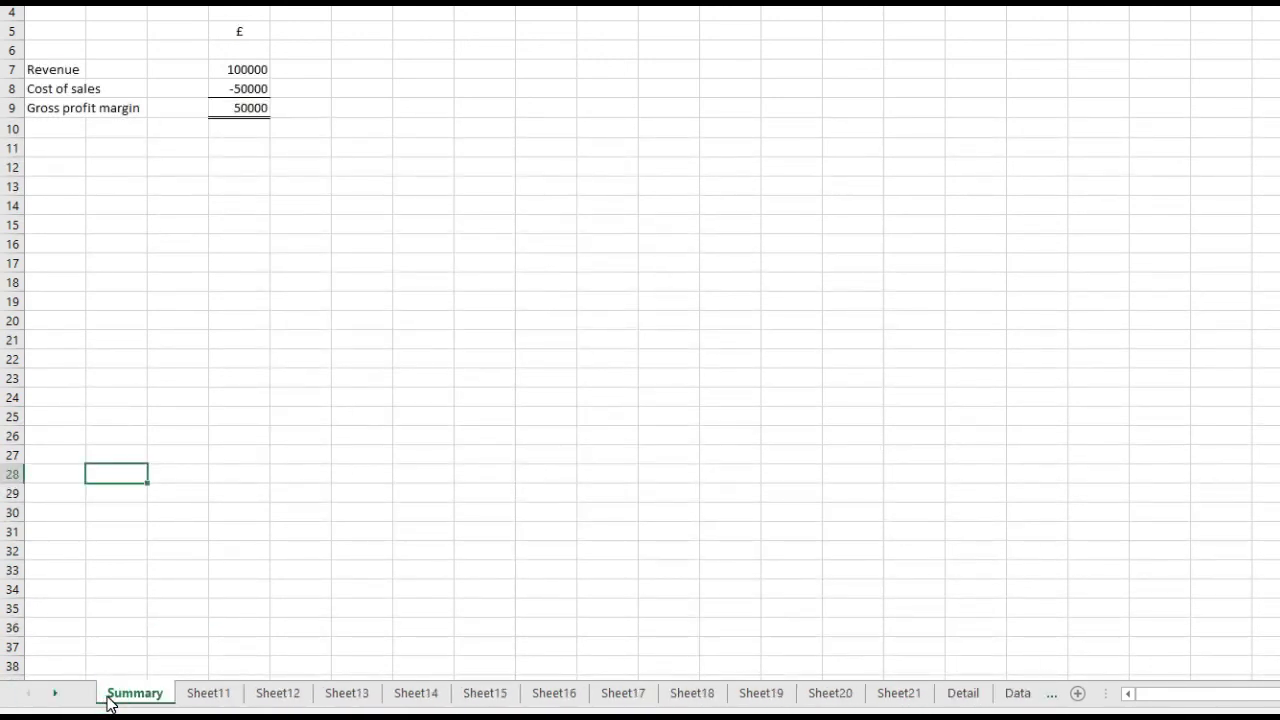
pyautogui.click(55, 694)
pyautogui.click(55, 694)
pyautogui.click(55, 694)
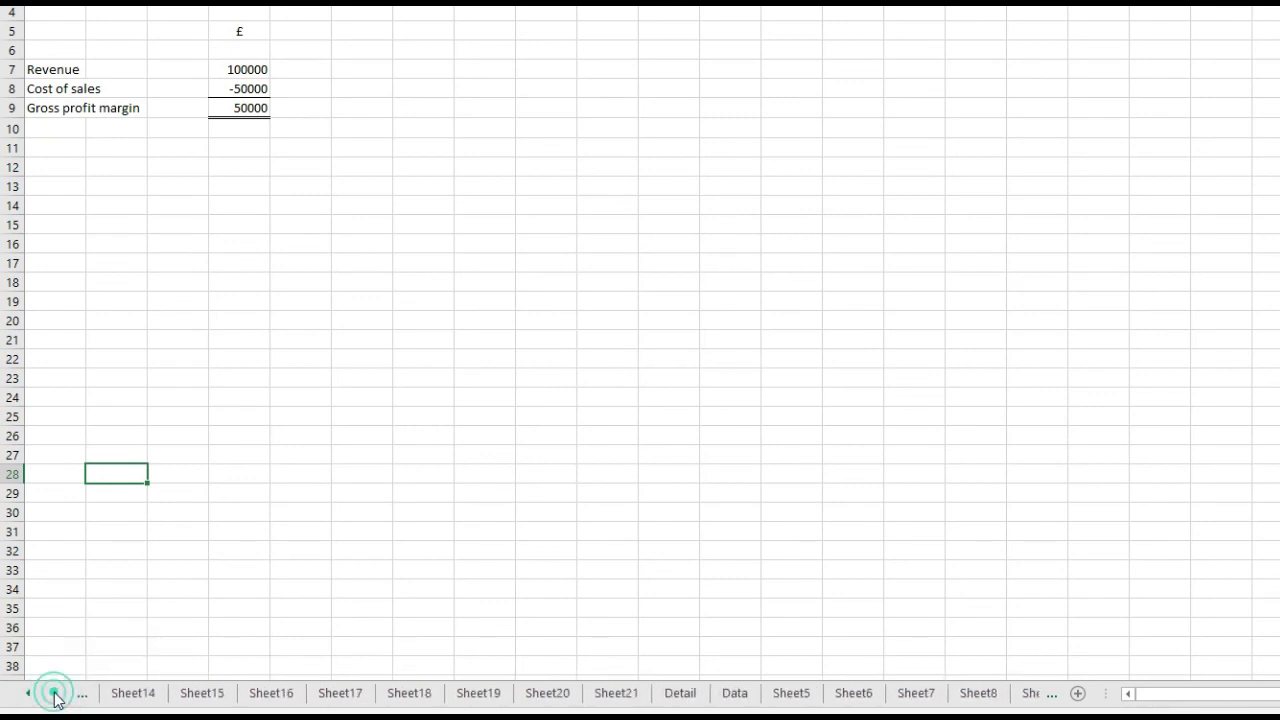
pyautogui.click(55, 694)
pyautogui.click(55, 694)
pyautogui.click(28, 694)
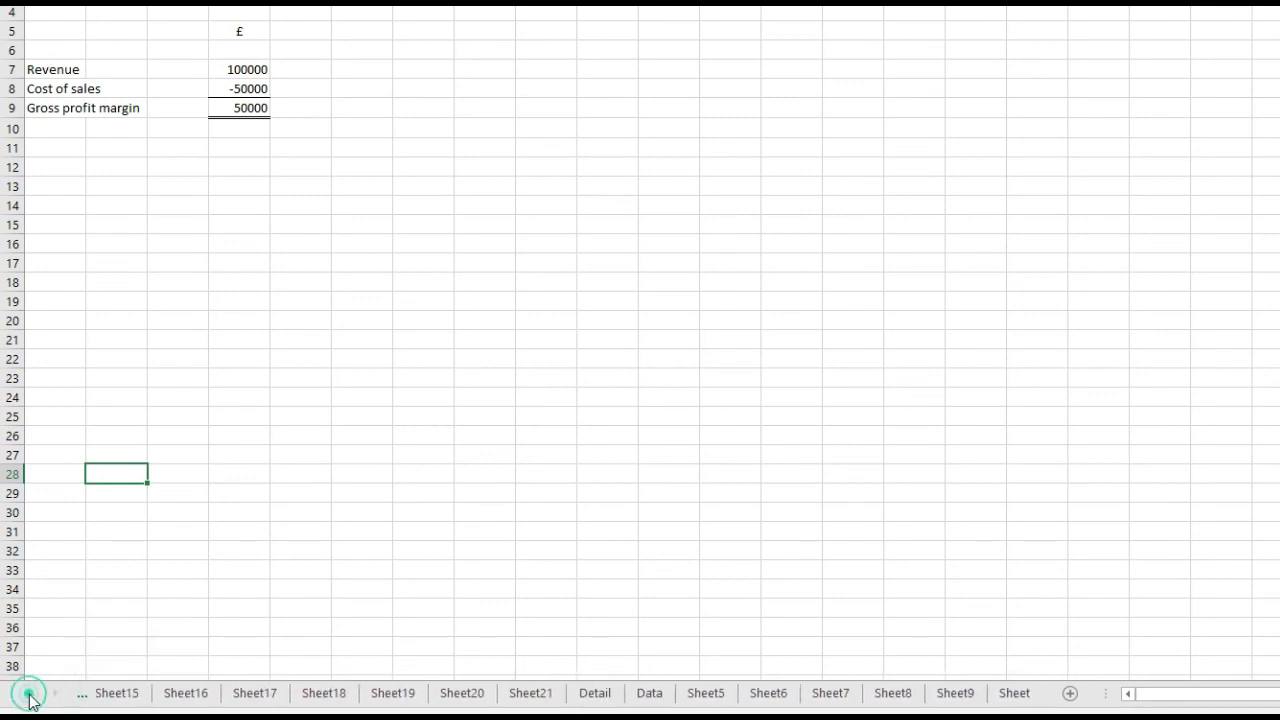
pyautogui.click(28, 694)
pyautogui.click(28, 694)
pyautogui.keyDown('ctrl'); pyautogui.click(30, 700); pyautogui.keyUp('ctrl')
pyautogui.click(233, 514)
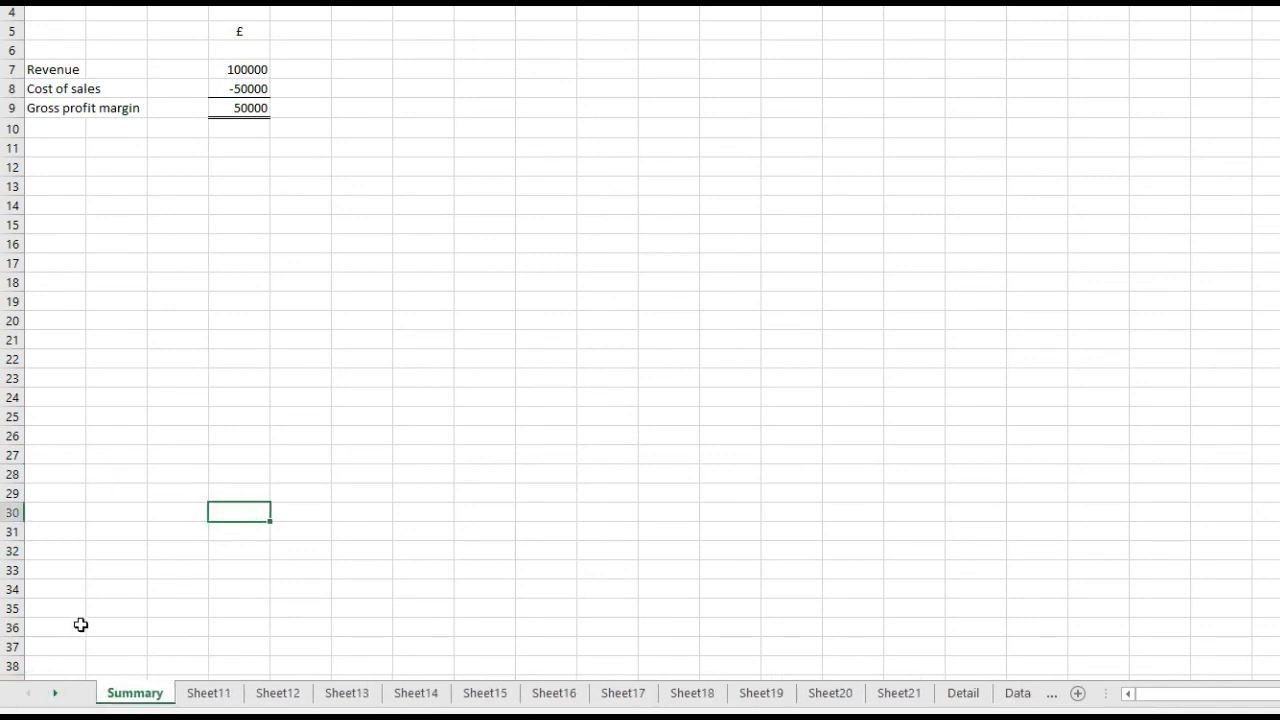
pyautogui.click(625, 153)
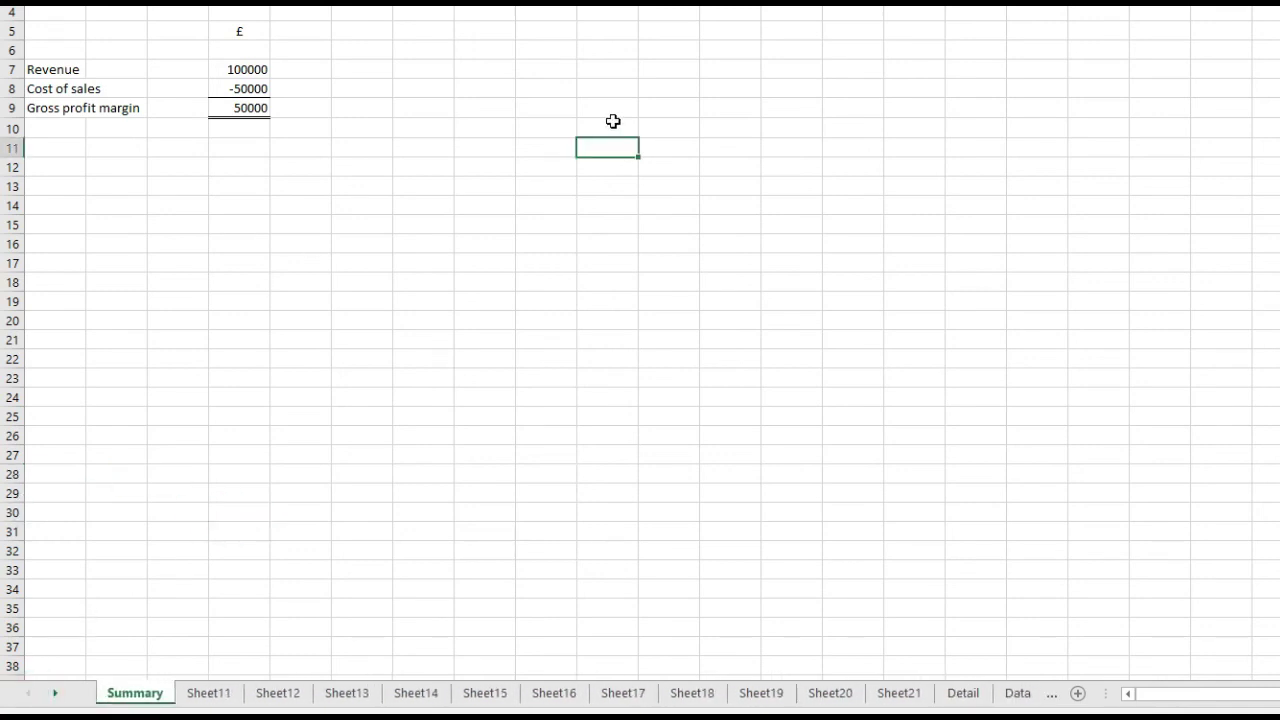